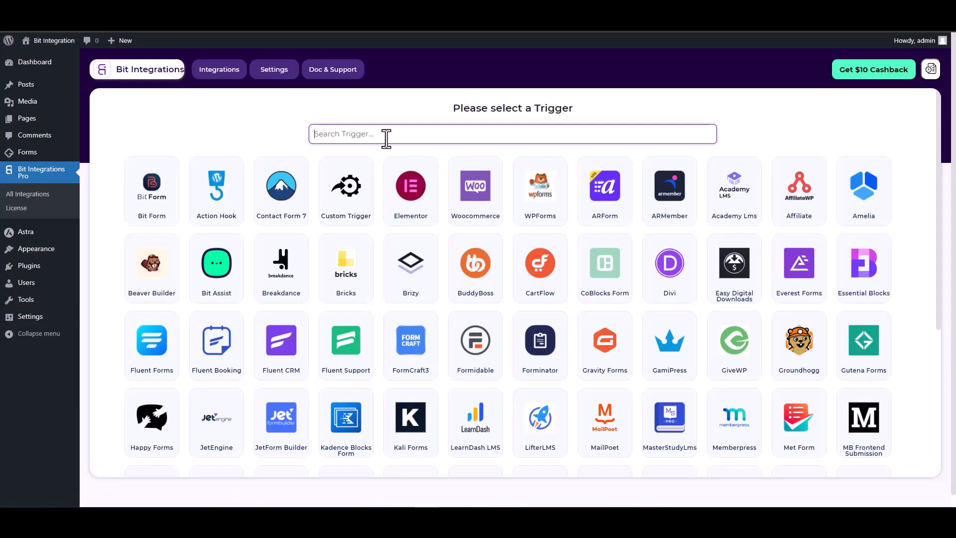
Filter the trigger list for Gutena and select Gutena Forms as the trigger.
type("gun")
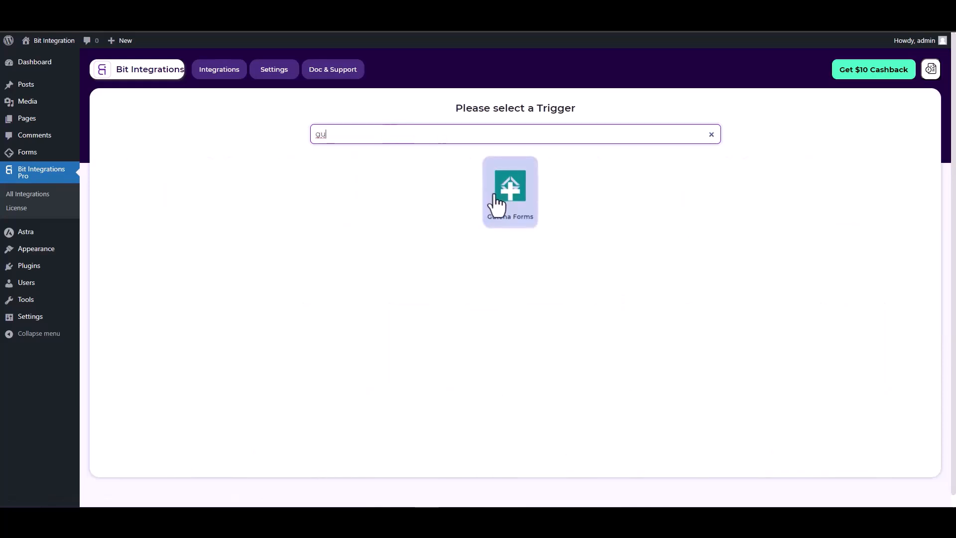
left_click(495, 204)
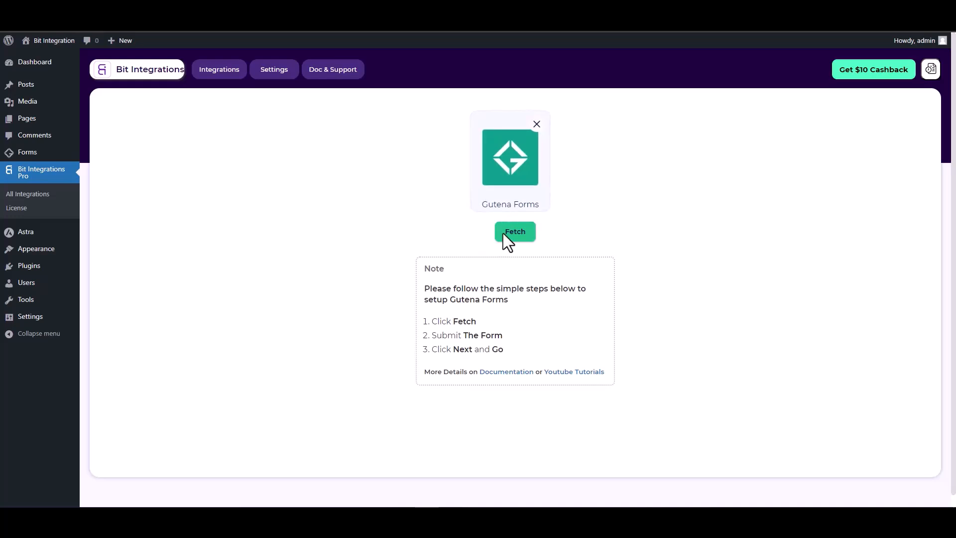
Start fetching, then submit the Gutena form with name 'test', a sample email and phone.
left_click(518, 237)
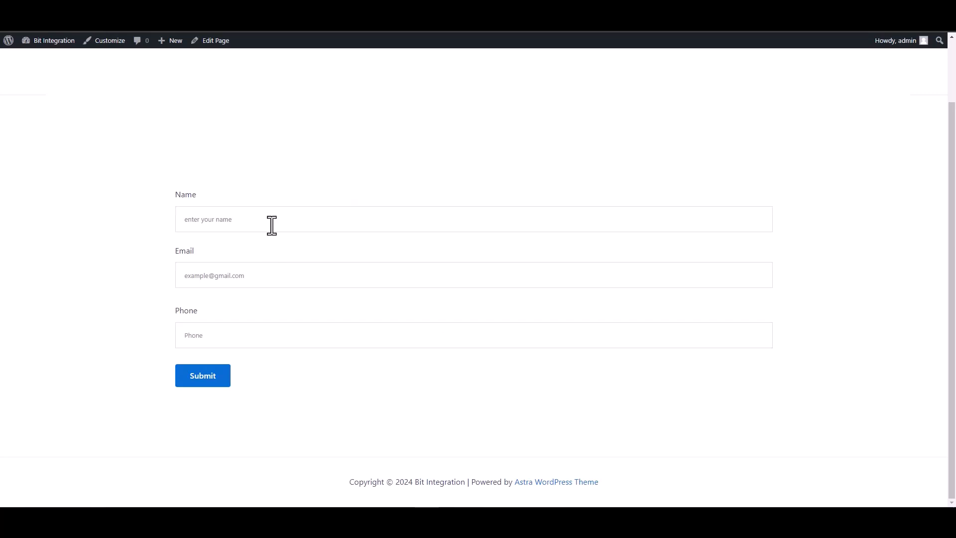
left_click(272, 225)
type("test")
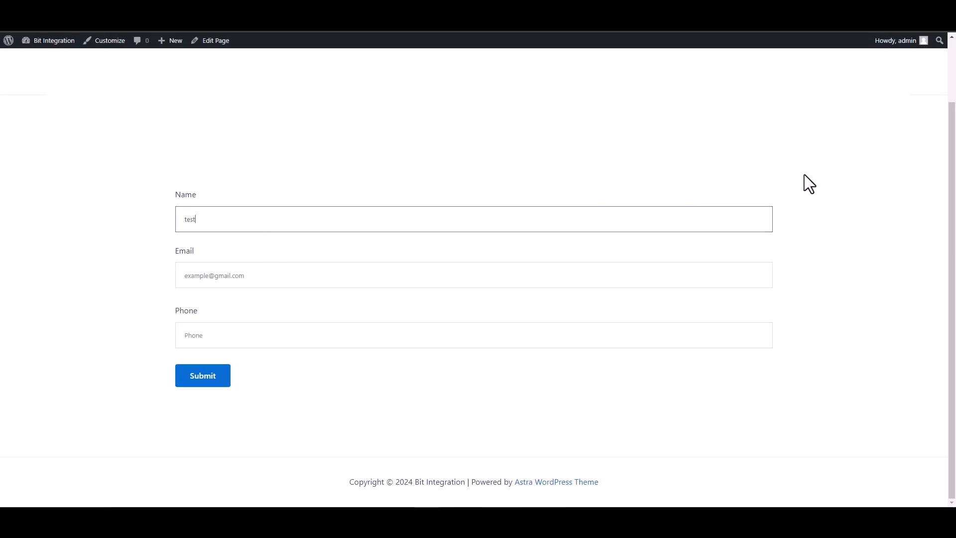
left_click(759, 277)
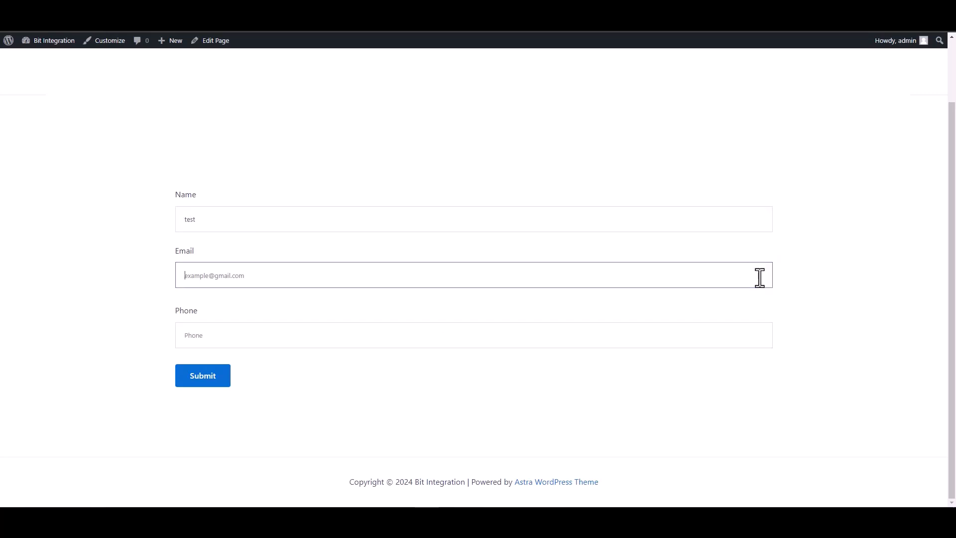
type("test")
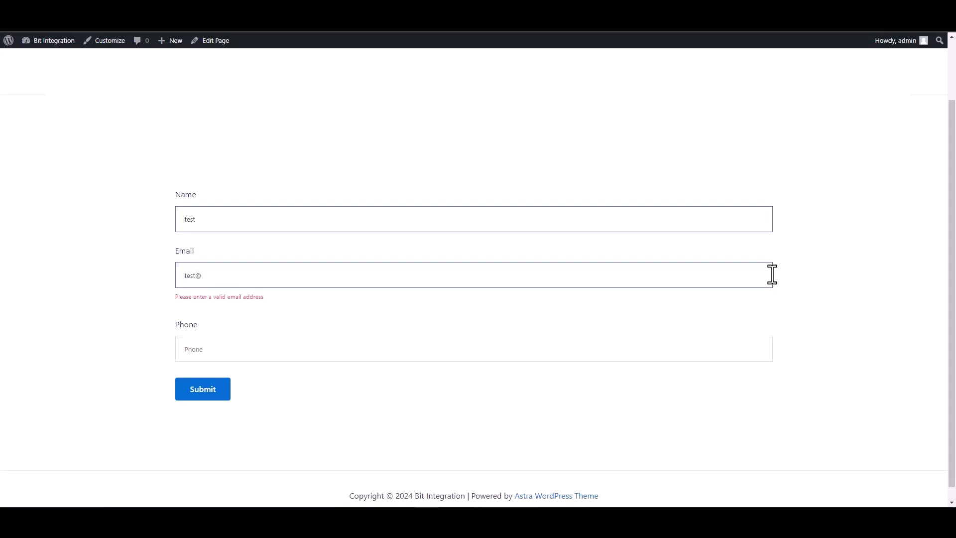
type("@test.com")
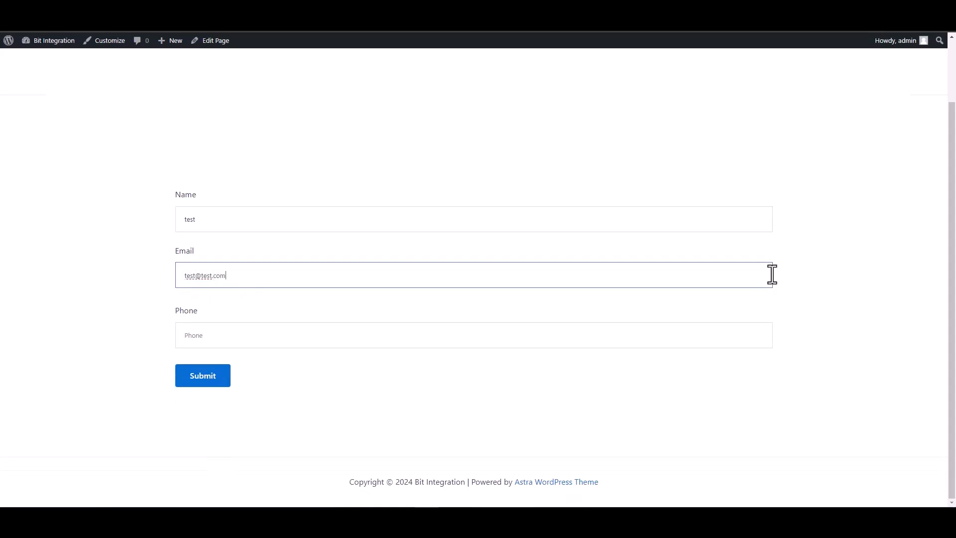
left_click(726, 335)
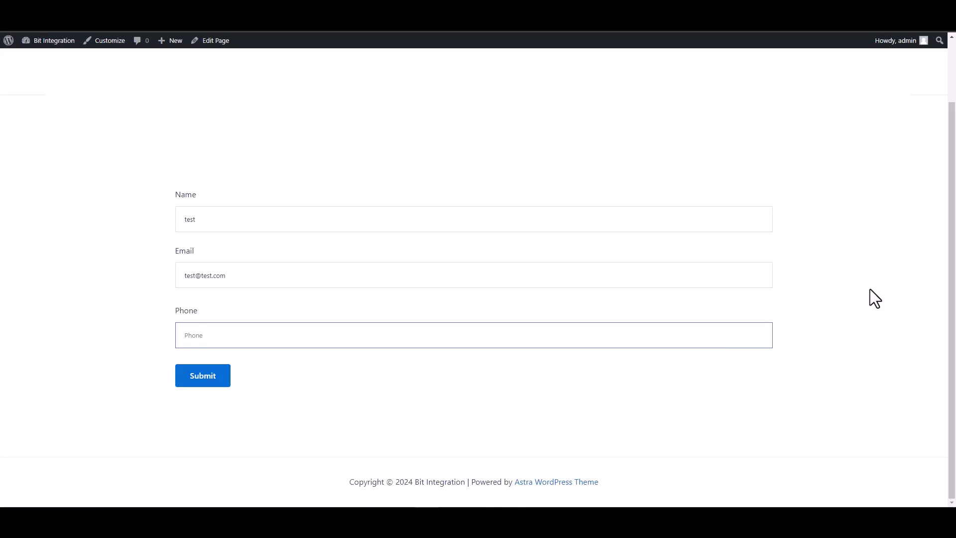
type("134")
key("BackSpace")
key("BackSpace")
key("BackSpace")
type("12")
left_click(199, 377)
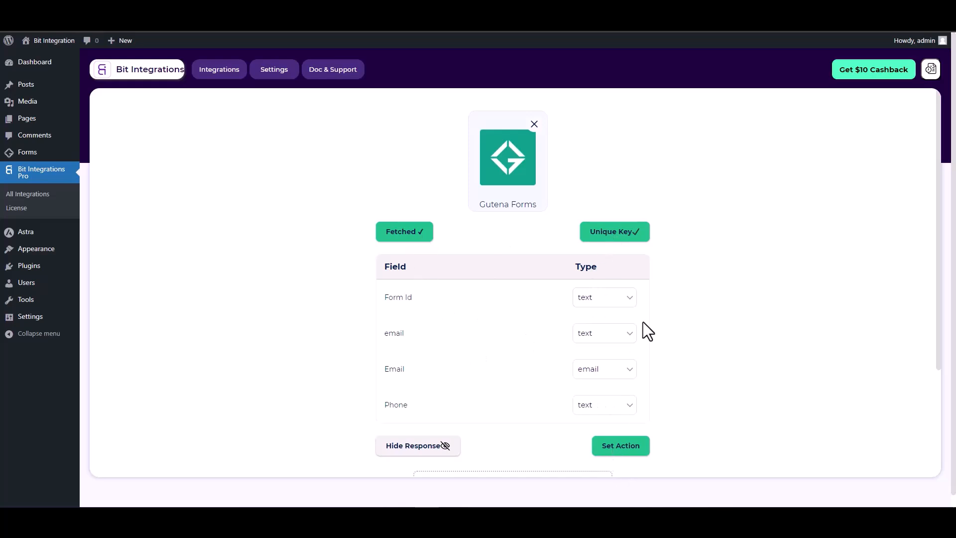
Scroll past the fetched Form Id, Email and Phone fields and proceed to Set Action.
scroll(644, 321, "down", 1)
left_click(624, 394)
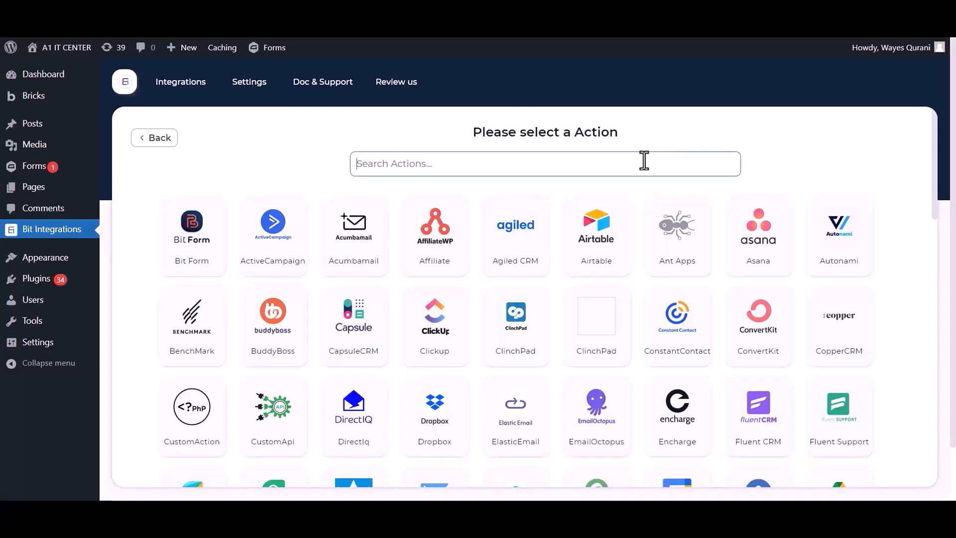
Search for 'Whatsapp' and select WhatsApp as the integration's action.
type("Whats")
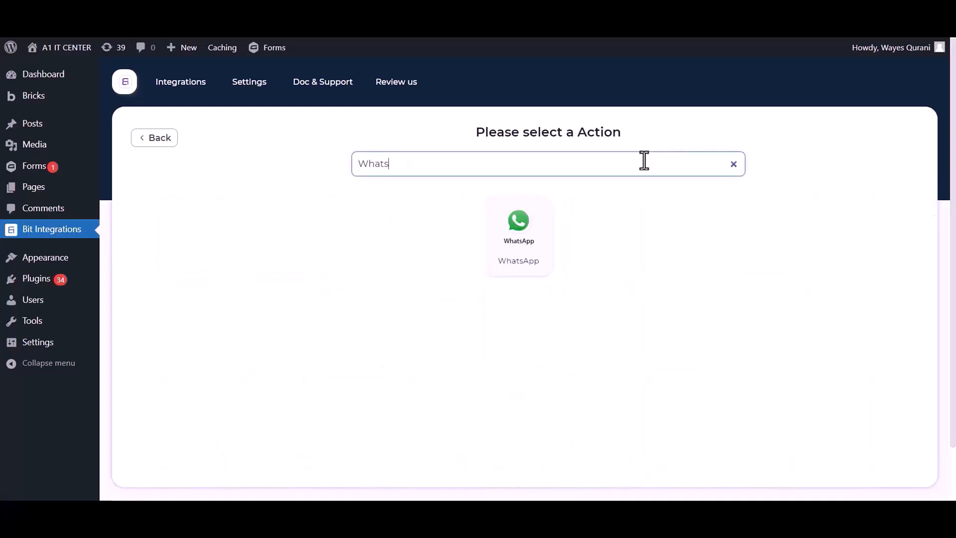
type("app")
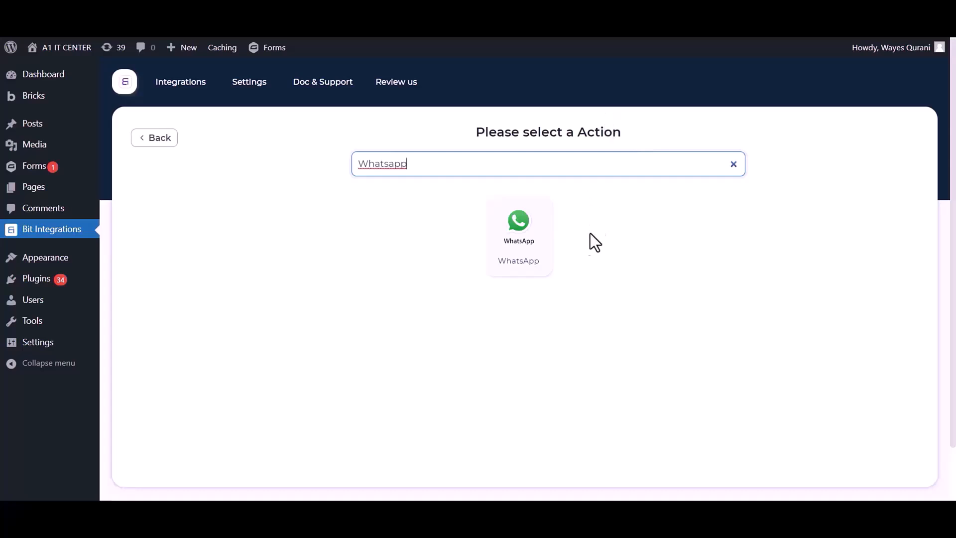
left_click(522, 237)
left_click_drag(252, 204, 137, 204)
left_click_drag(207, 226, 237, 256)
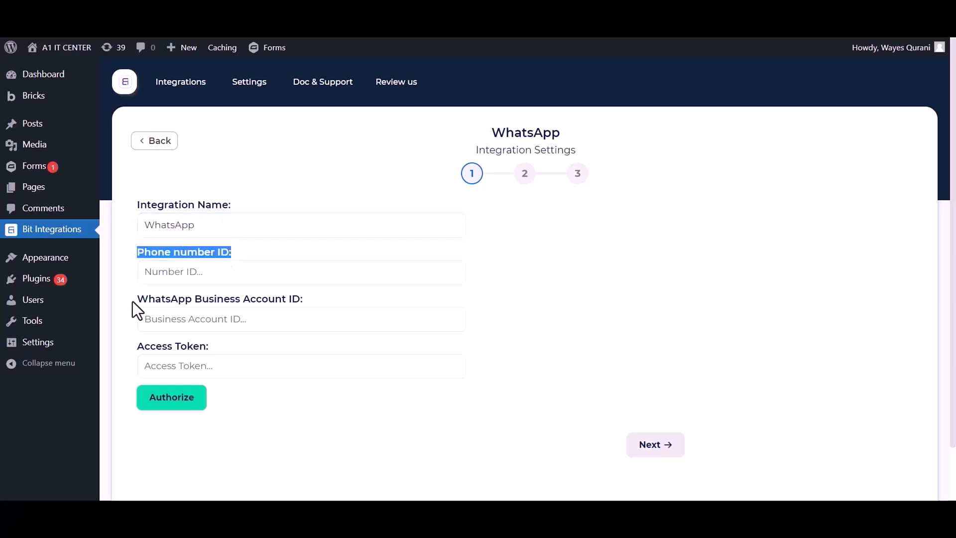
left_click_drag(133, 299, 229, 307)
left_click_drag(285, 301, 300, 298)
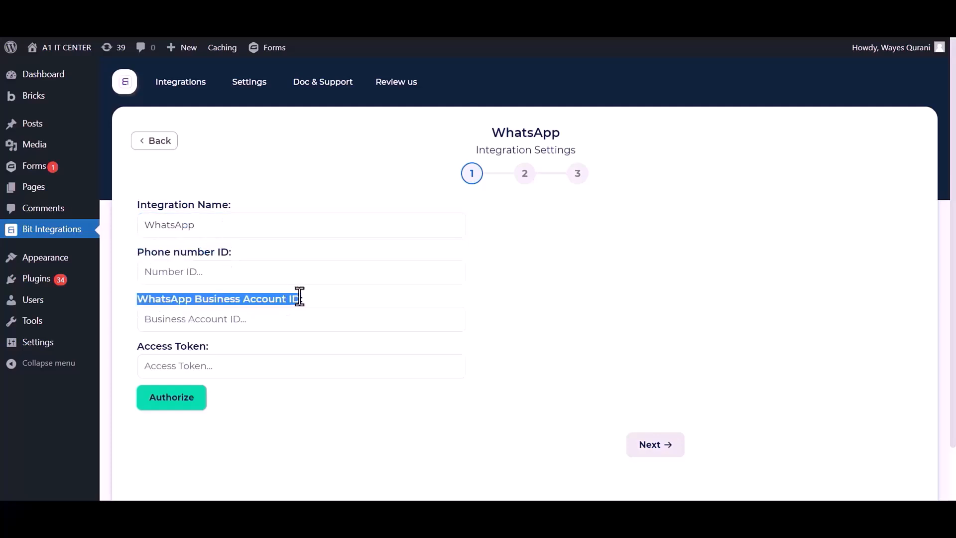
left_click_drag(137, 347, 224, 352)
left_click(301, 409)
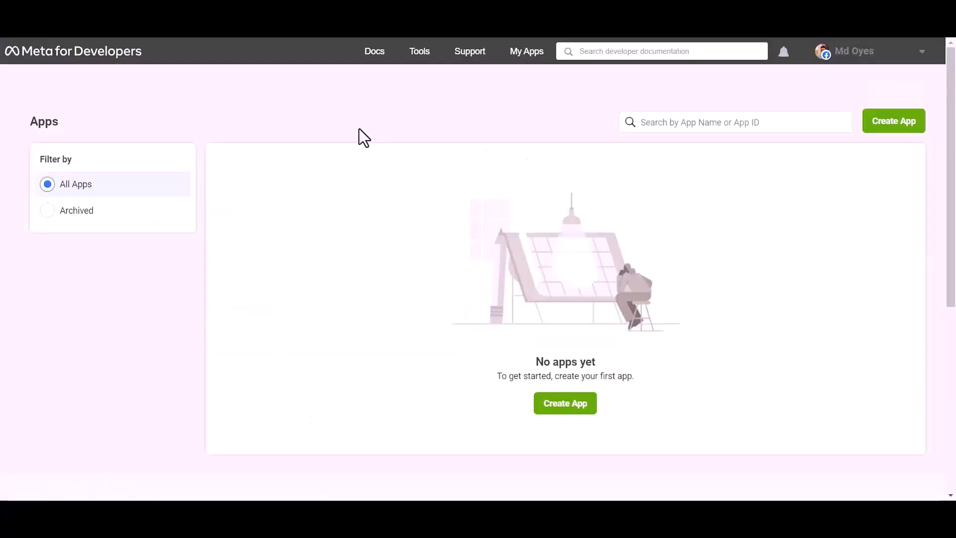
Start a new Meta app with the Other use case and Business app type.
left_click(906, 124)
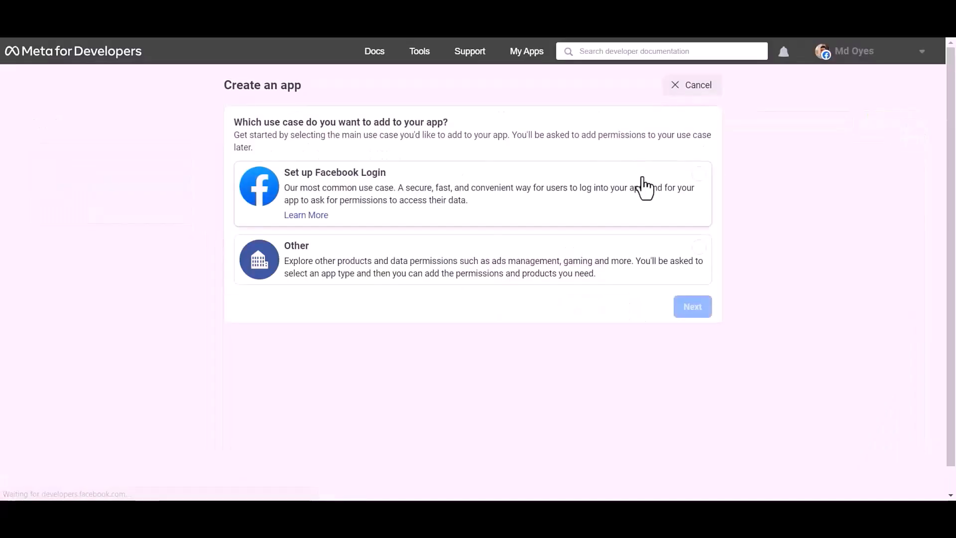
left_click(499, 275)
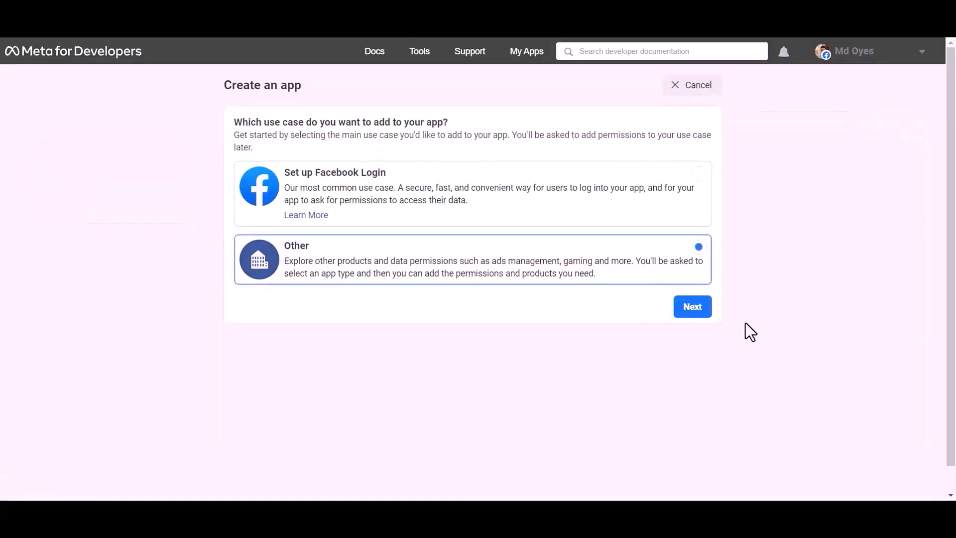
left_click(697, 313)
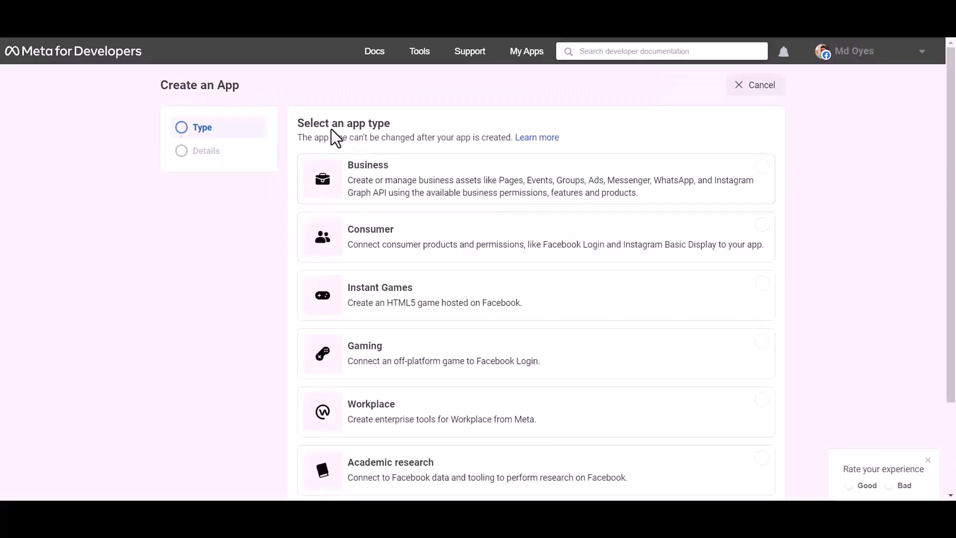
left_click(433, 192)
scroll(682, 190, "down", 2)
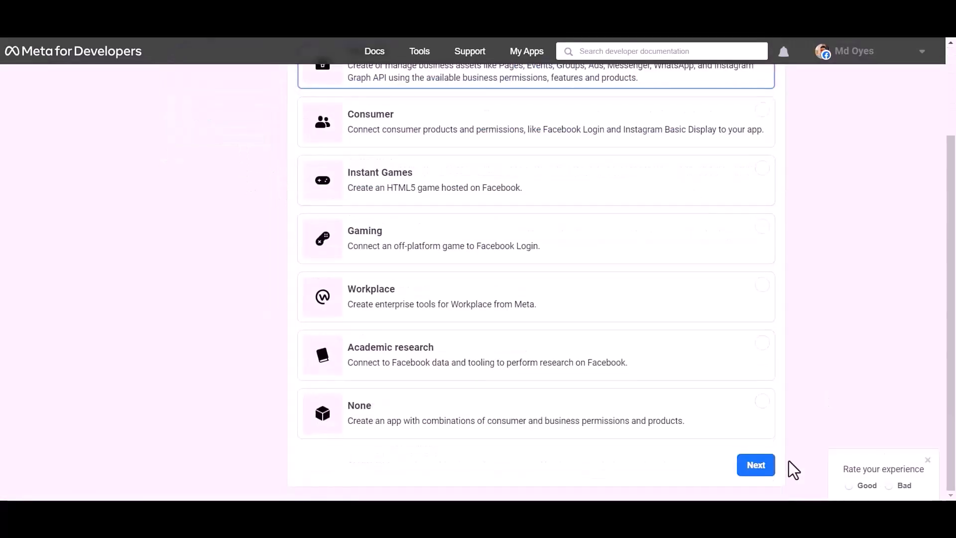
left_click(755, 465)
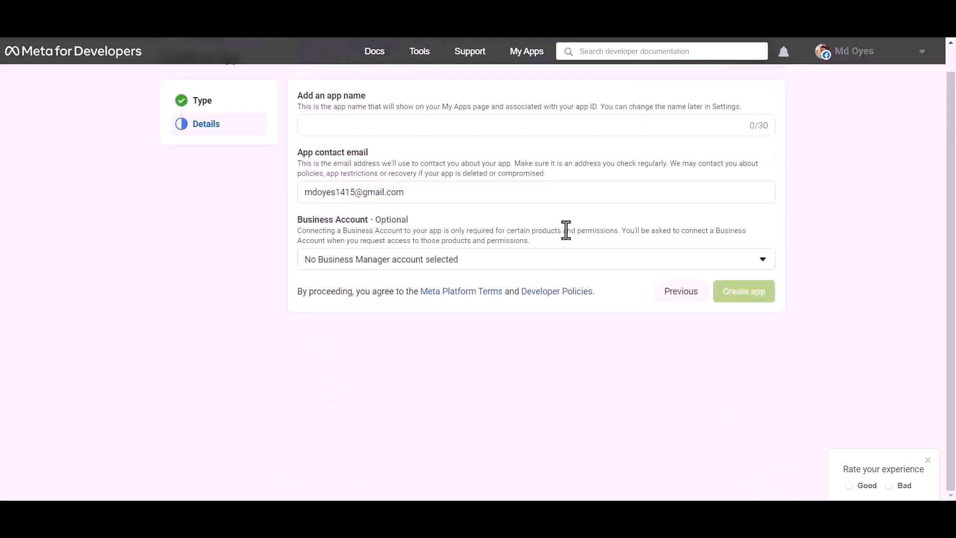
Name the app 'Bit Integrations', create it, and enter the account password.
left_click(386, 124)
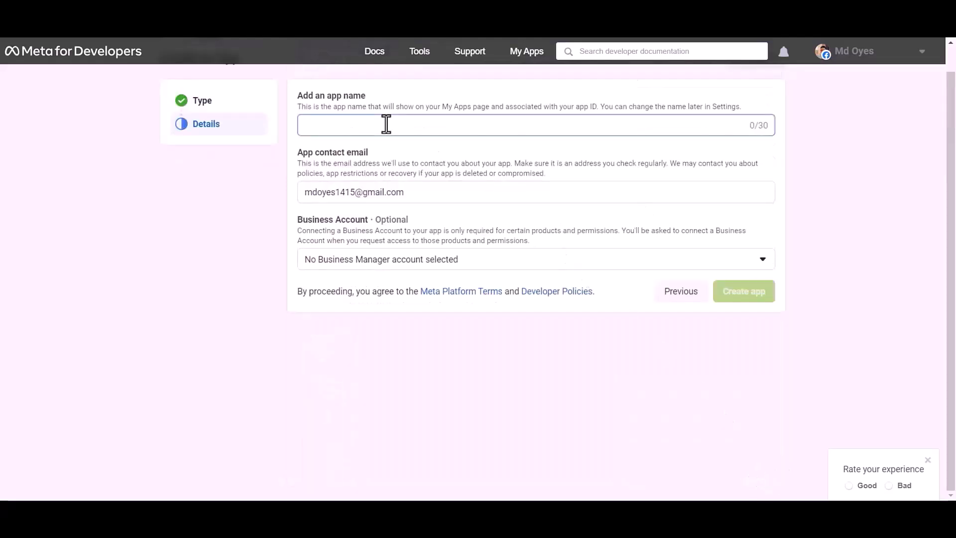
type("Bit Integrations")
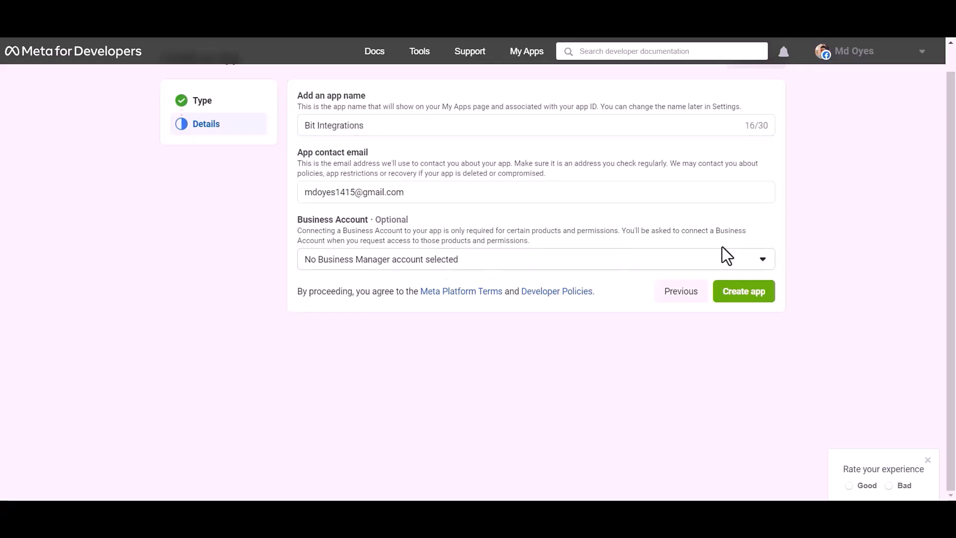
left_click(744, 323)
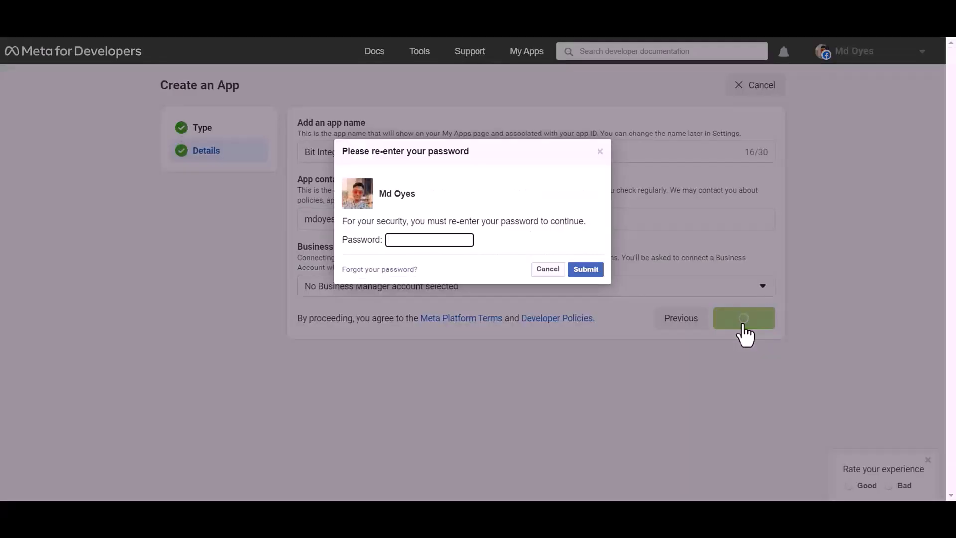
left_click(442, 240)
Confirm the password, add WhatsApp under Test Business, and go to its Getting started page.
left_click(453, 273)
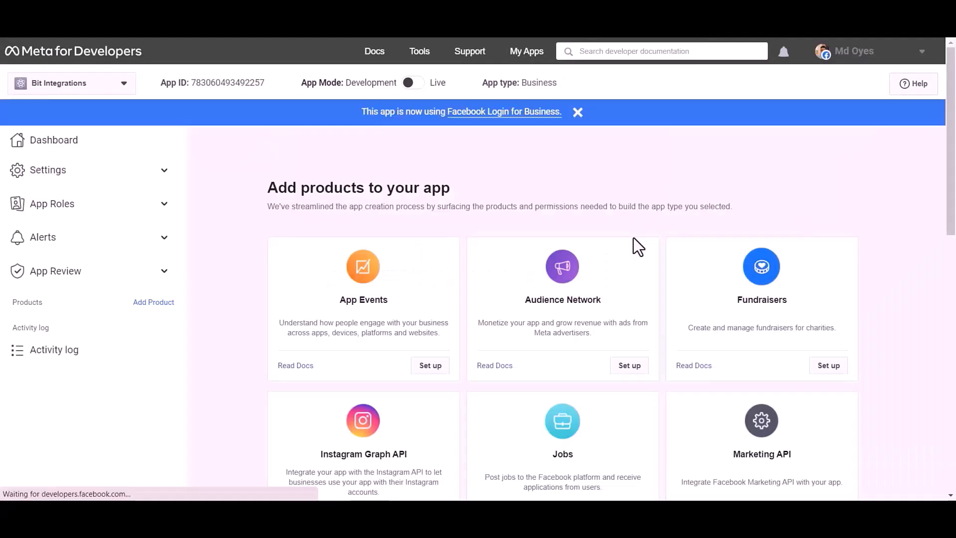
scroll(518, 158, "down", 3)
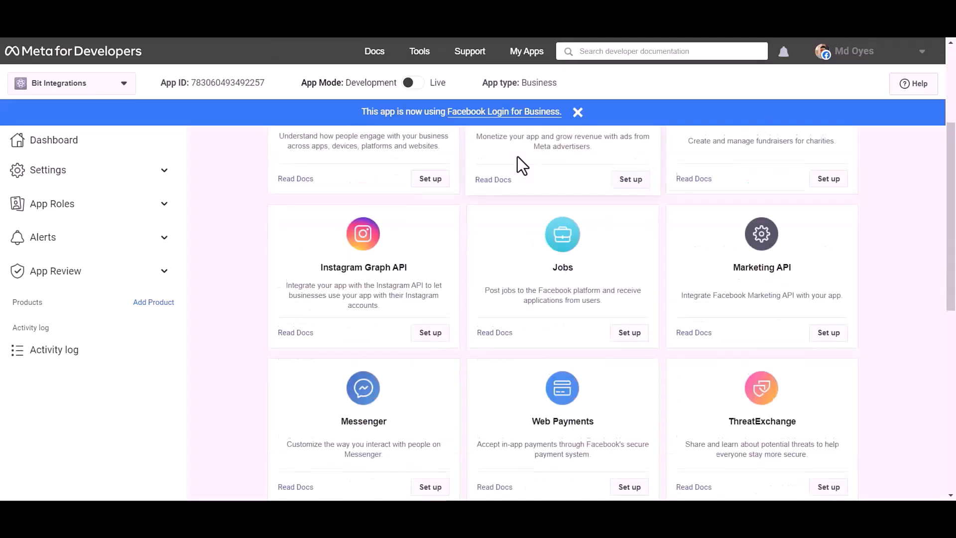
scroll(518, 157, "down", 5)
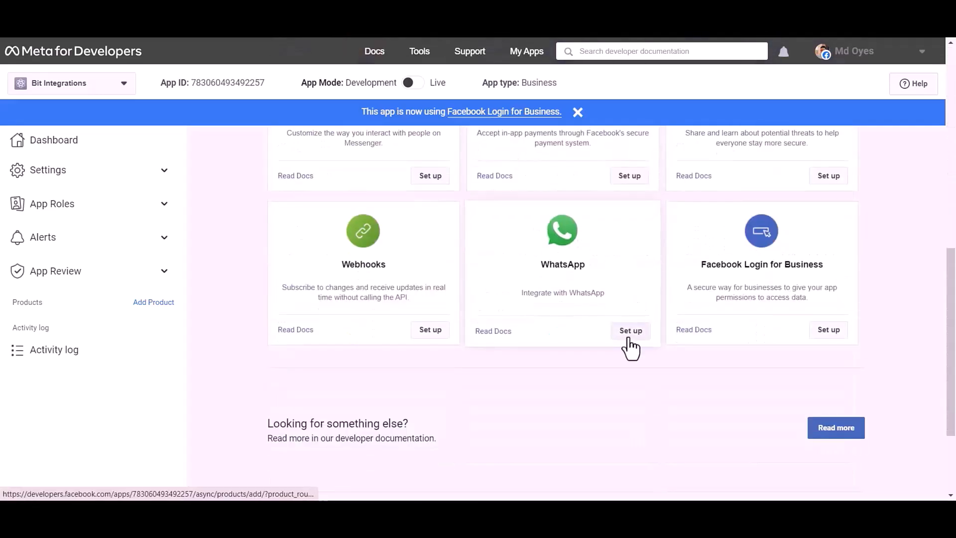
left_click(630, 339)
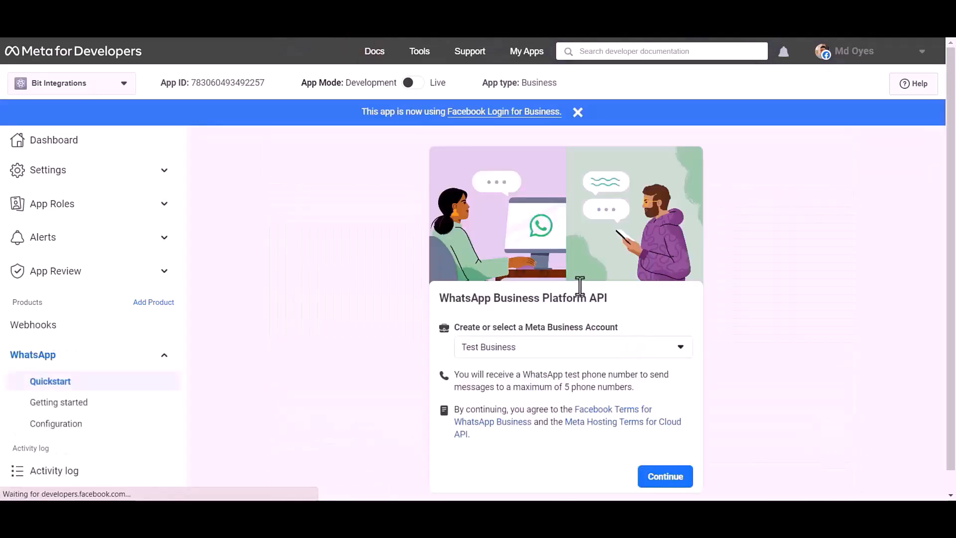
left_click(666, 477)
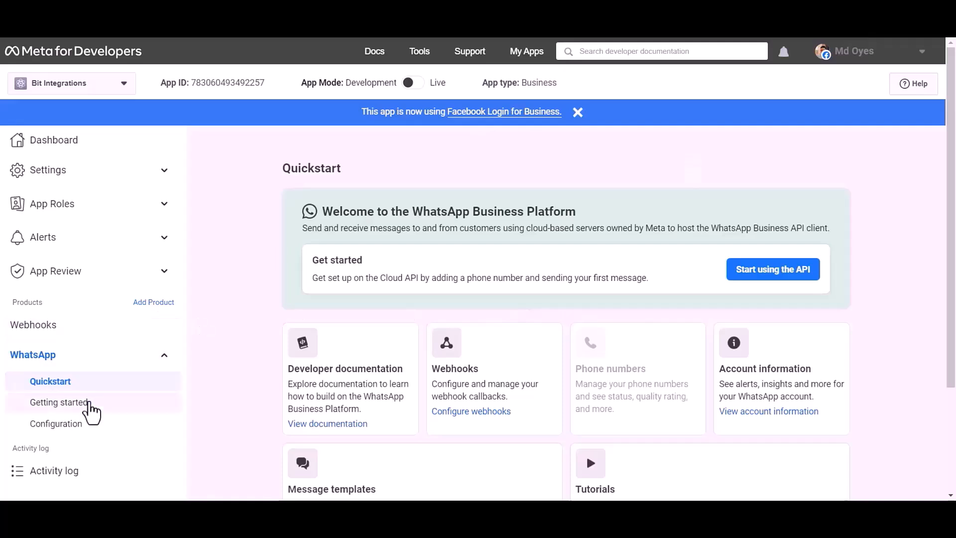
left_click(88, 406)
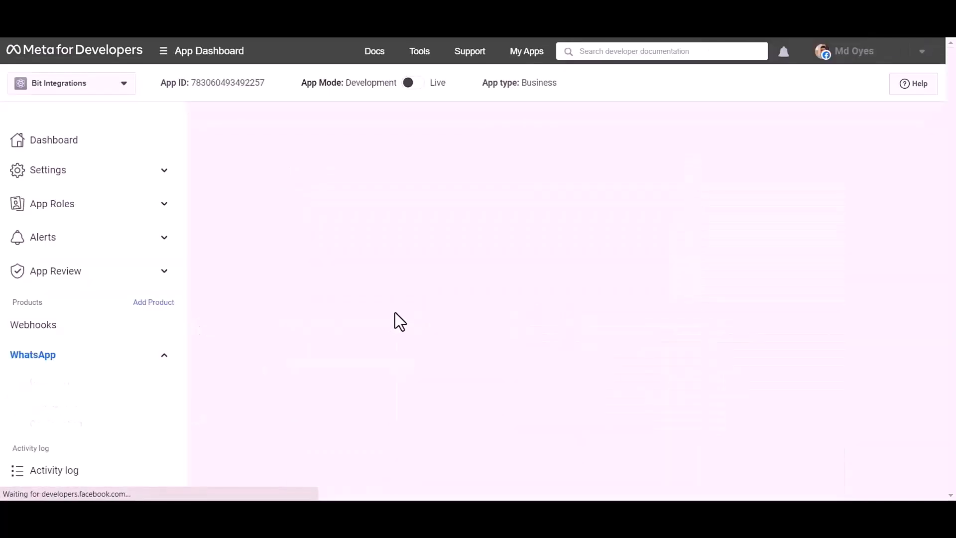
Locate both IDs and paste the Phone number ID into the Bit Integrations form.
scroll(411, 294, "down", 1)
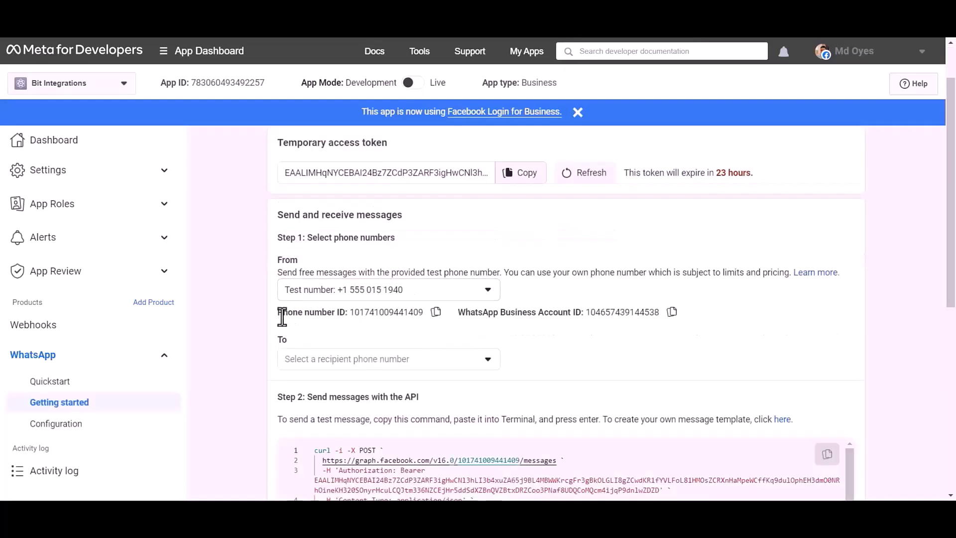
left_click_drag(277, 313, 344, 317)
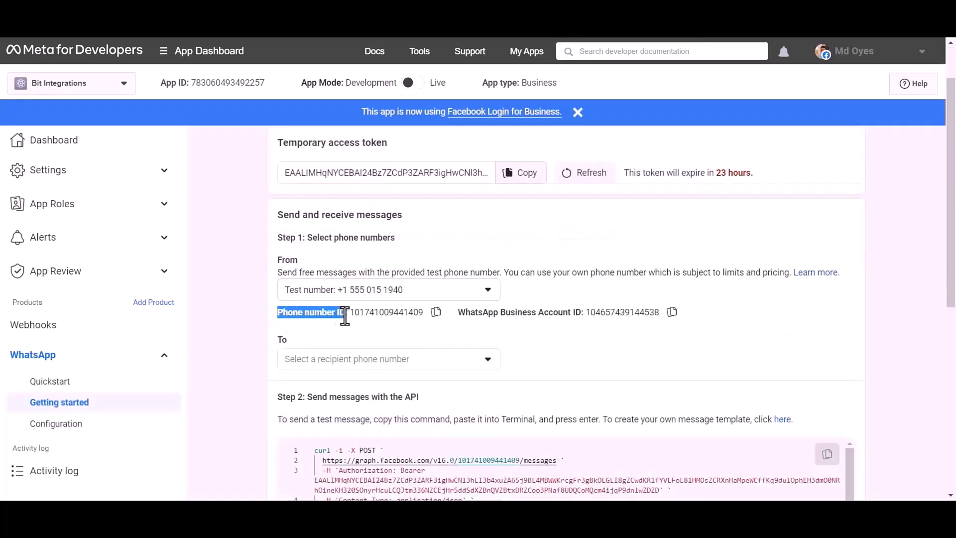
left_click_drag(457, 313, 577, 315)
left_click(629, 335)
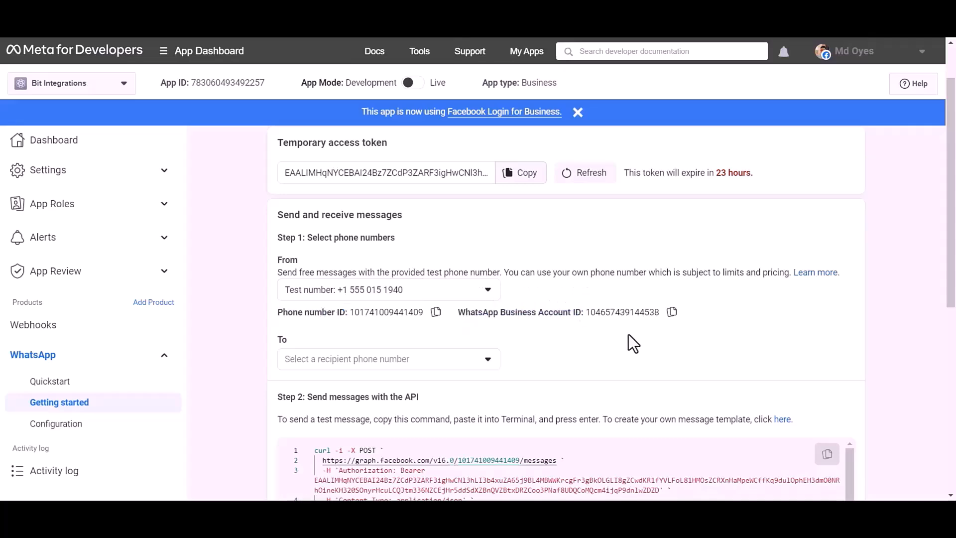
left_click(436, 312)
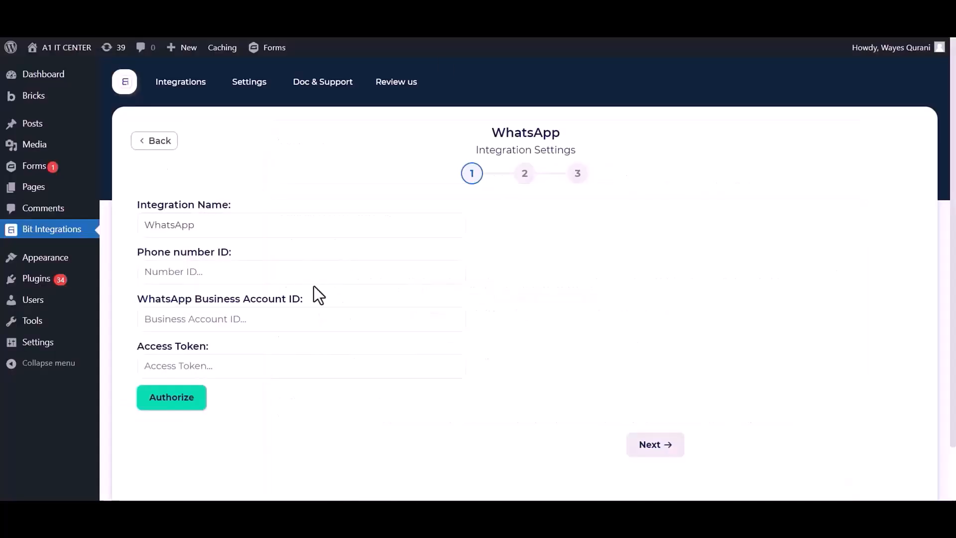
left_click(312, 281)
key("ctrl+v")
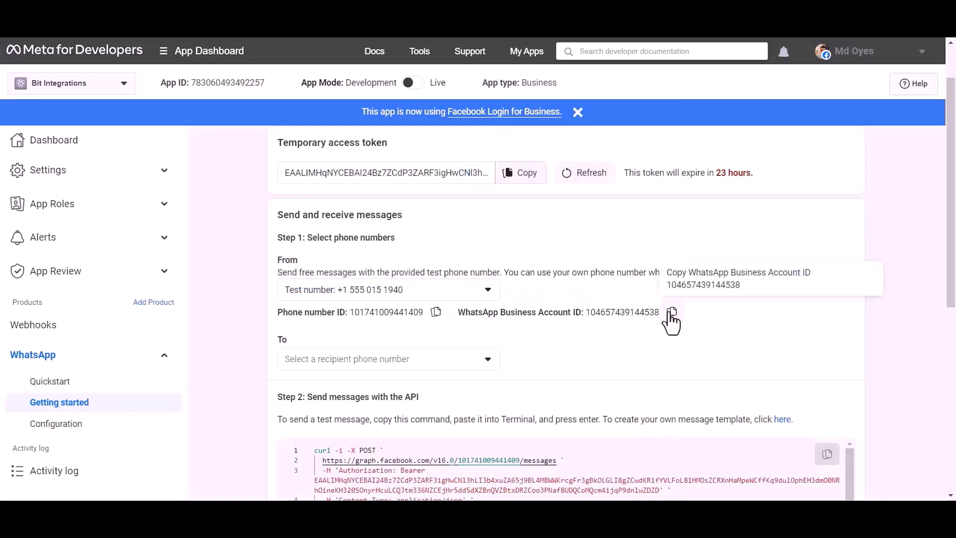
Paste the WhatsApp Business Account ID into the form and note the temporary token's 23-hour expiry.
left_click(671, 313)
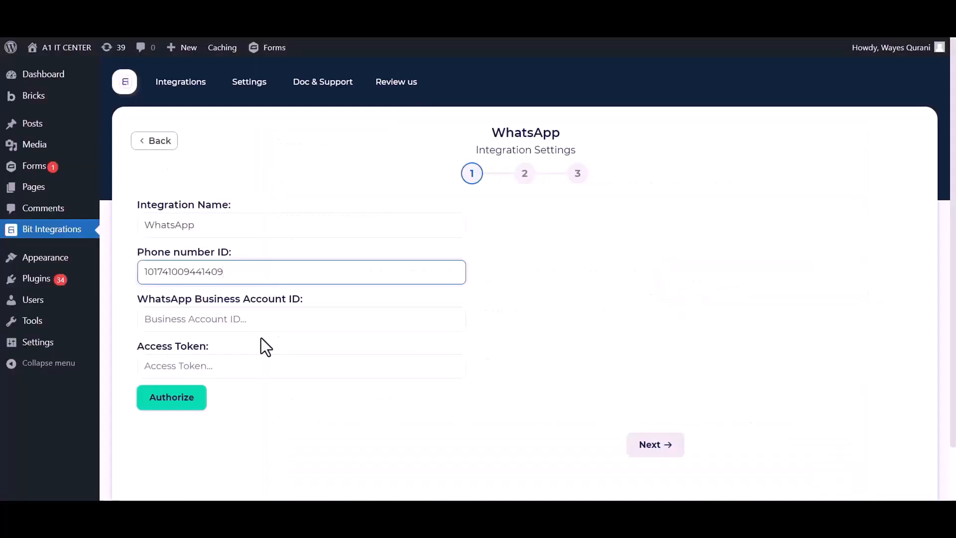
left_click(260, 319)
key("ctrl+v")
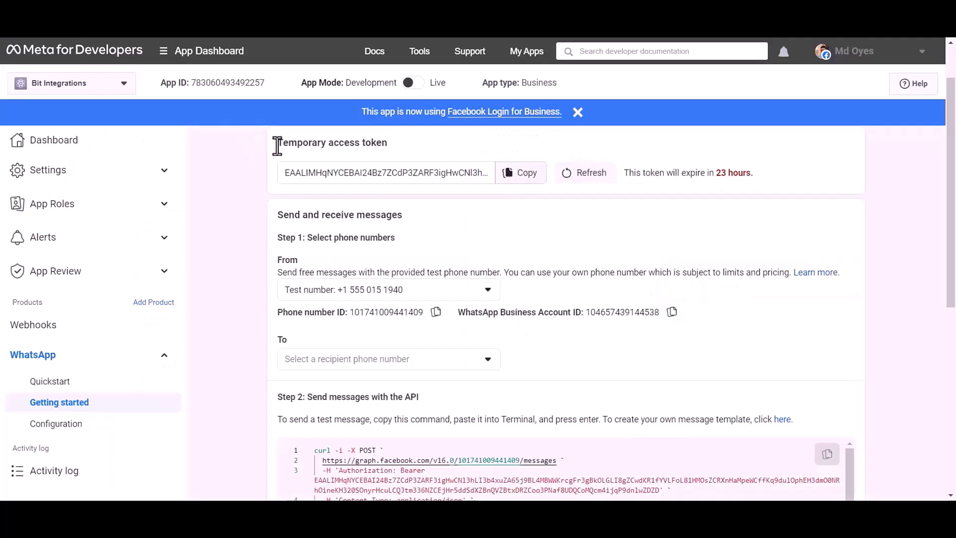
left_click_drag(278, 146, 390, 148)
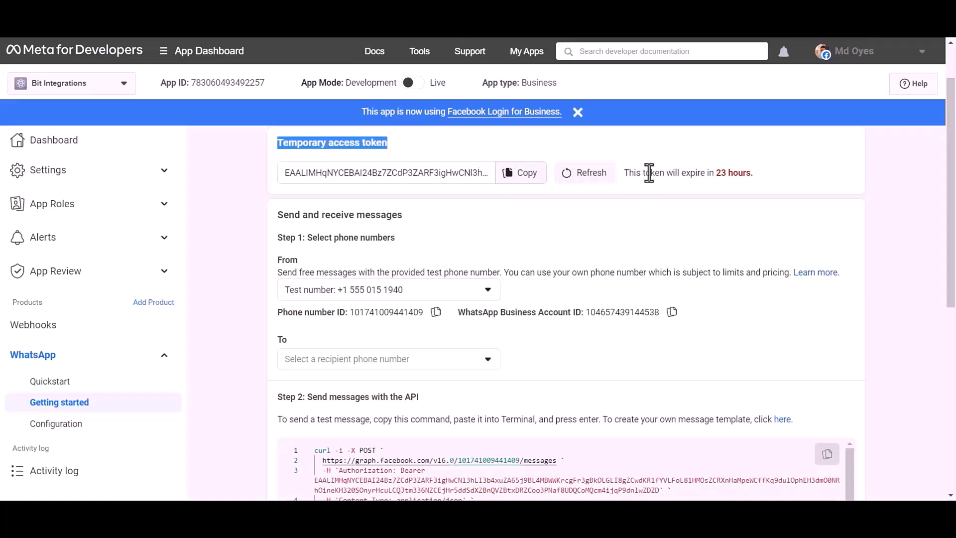
left_click_drag(625, 173, 757, 172)
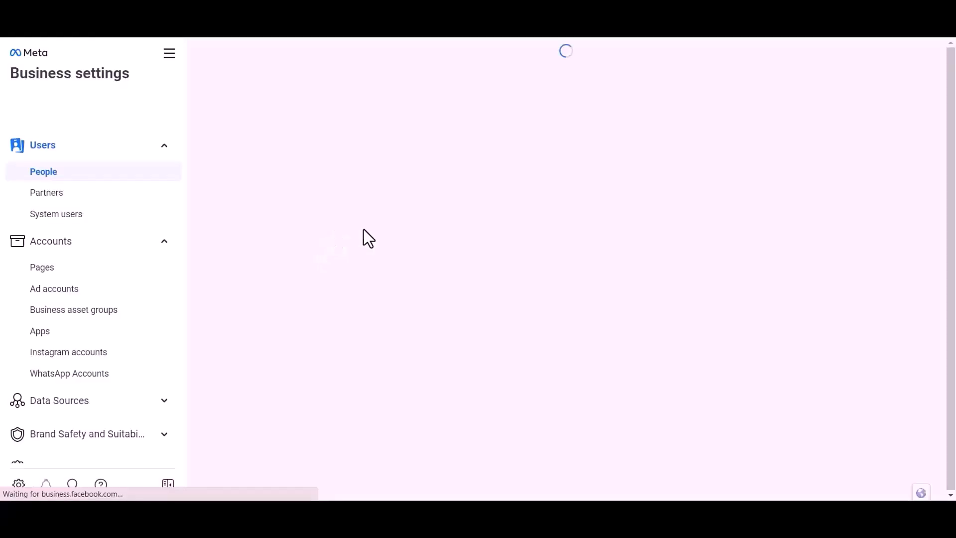
Attempt to create a new Admin system user and dismiss the one-admin limit error.
left_click(69, 218)
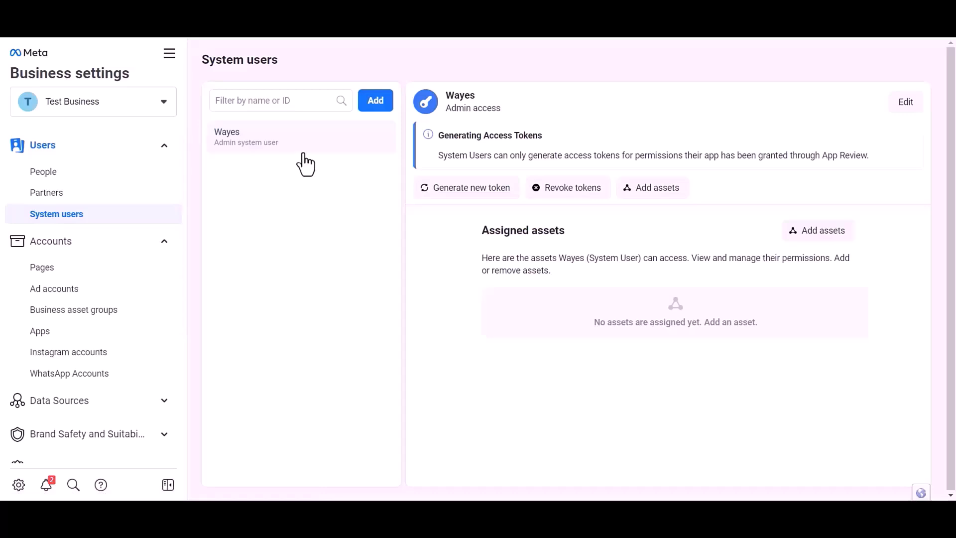
left_click(373, 107)
left_click(394, 199)
type("Oyes")
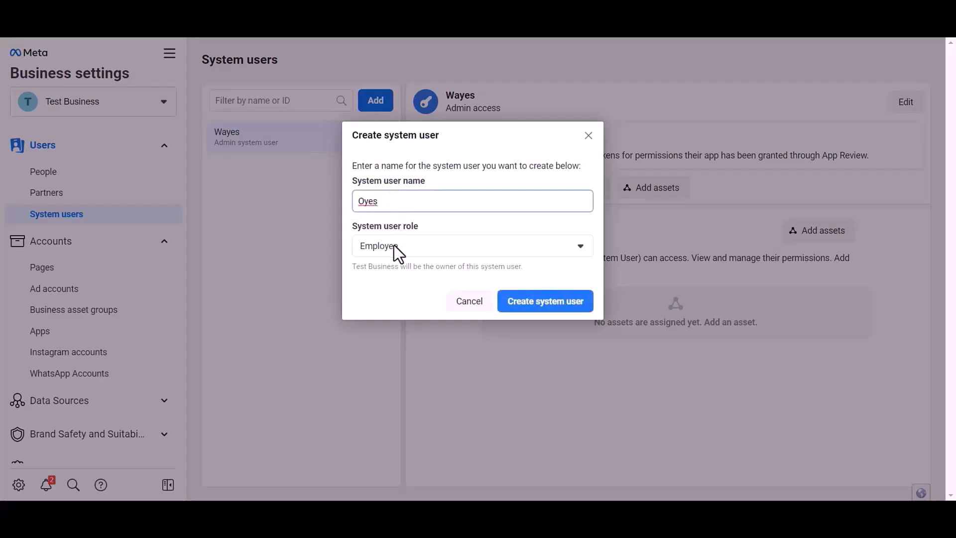
left_click(394, 246)
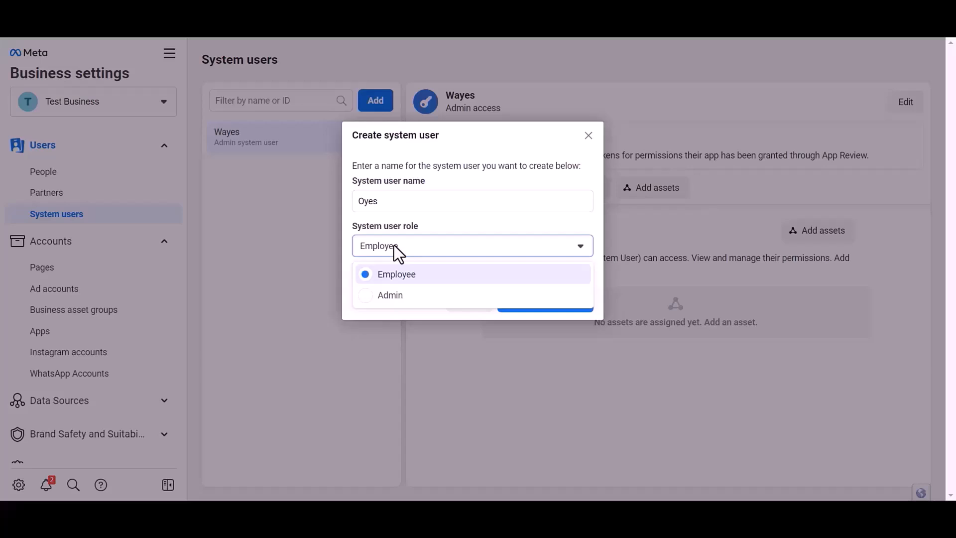
left_click(389, 297)
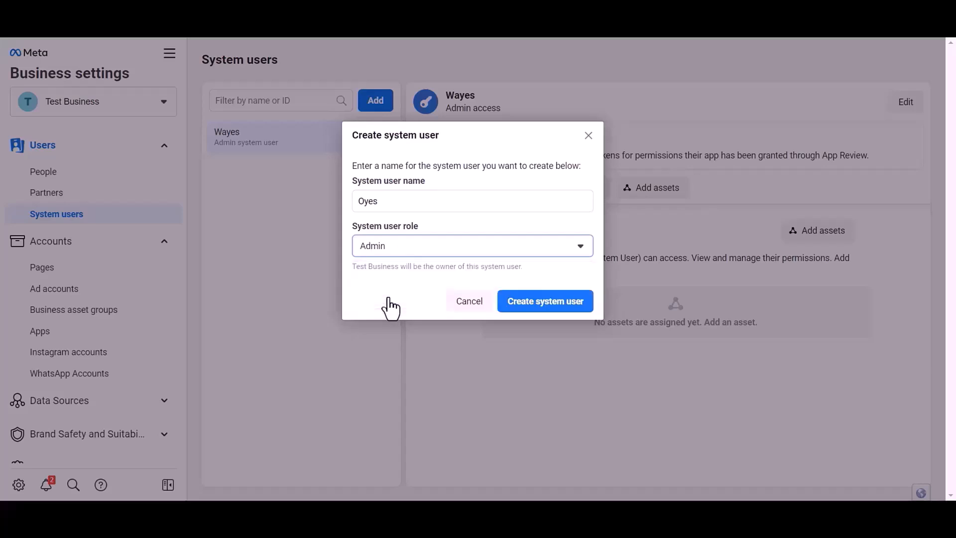
left_click(564, 307)
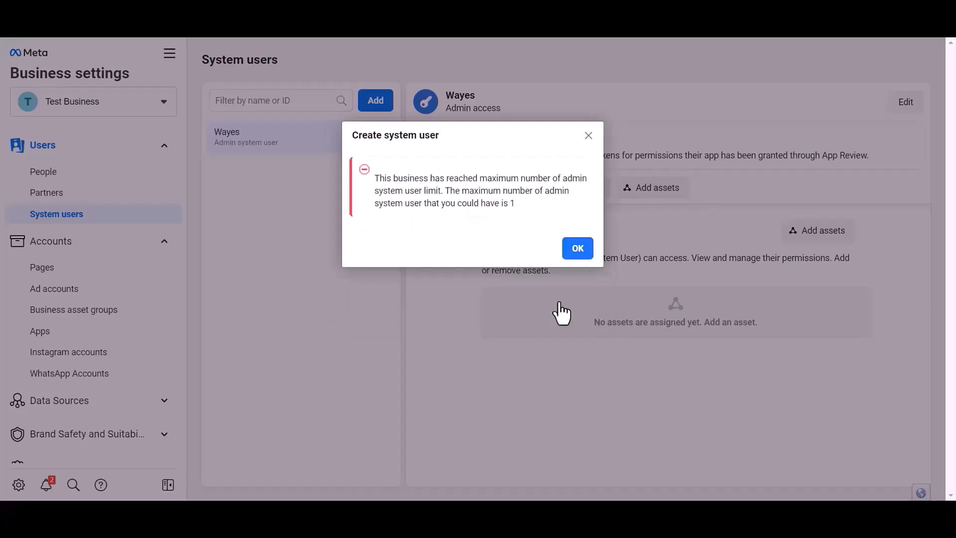
left_click(578, 251)
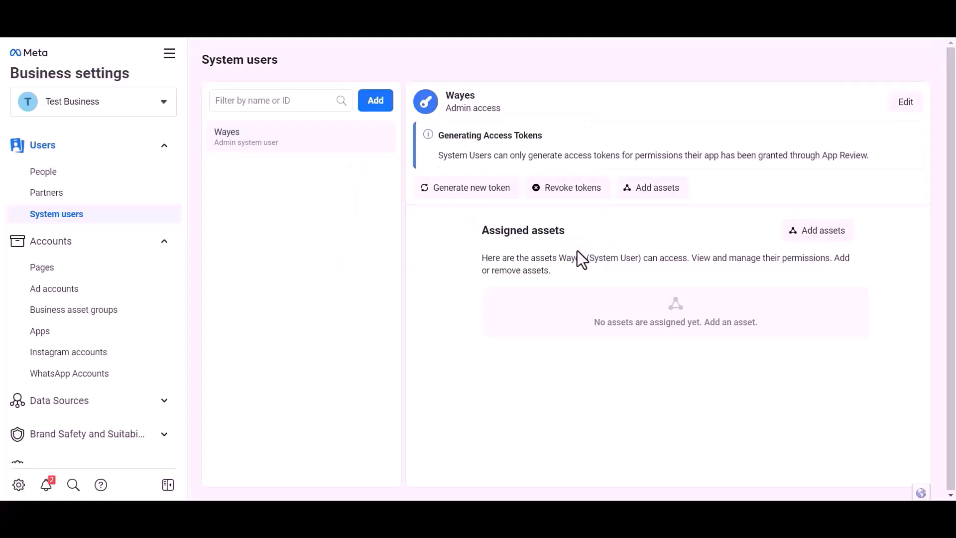
Assign the Bit Integrations app to the admin system user with full Manage app control.
left_click(819, 231)
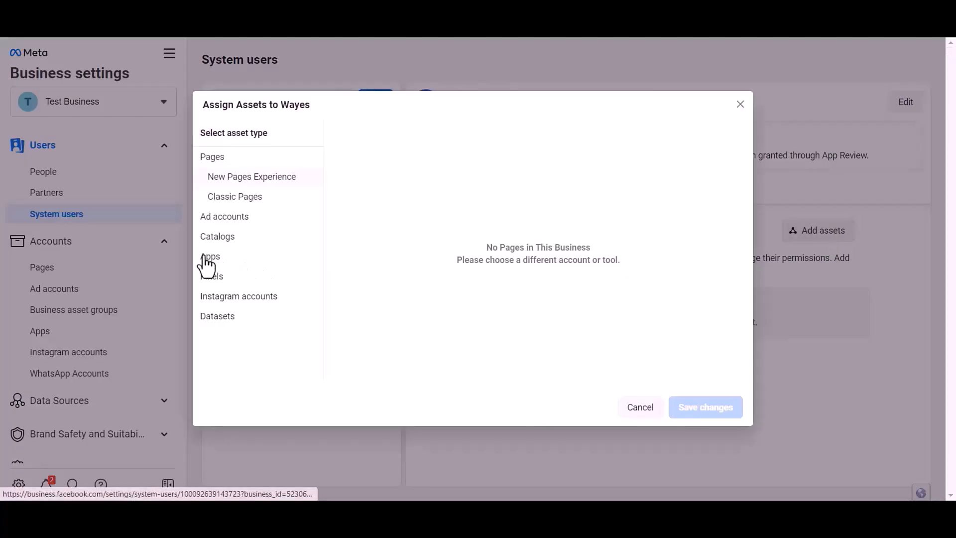
left_click(204, 257)
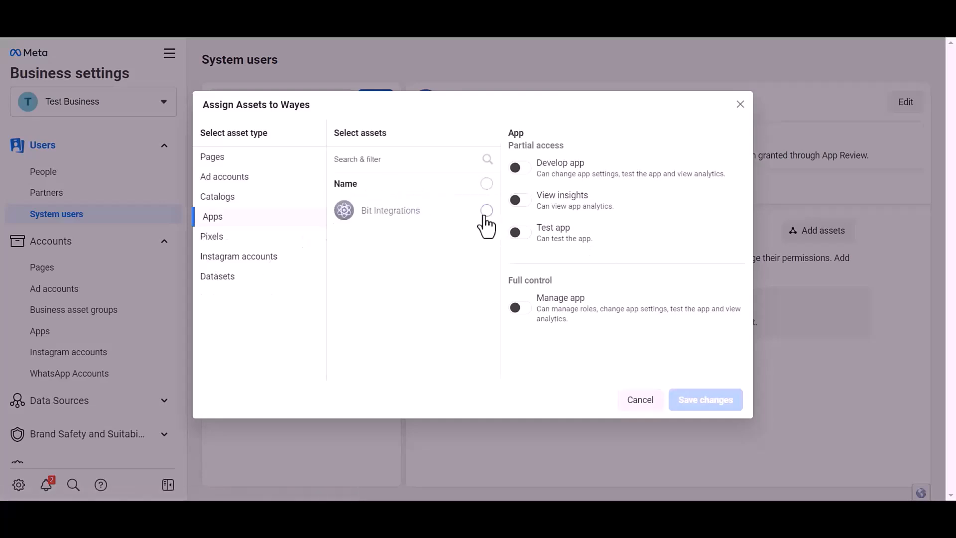
left_click(487, 210)
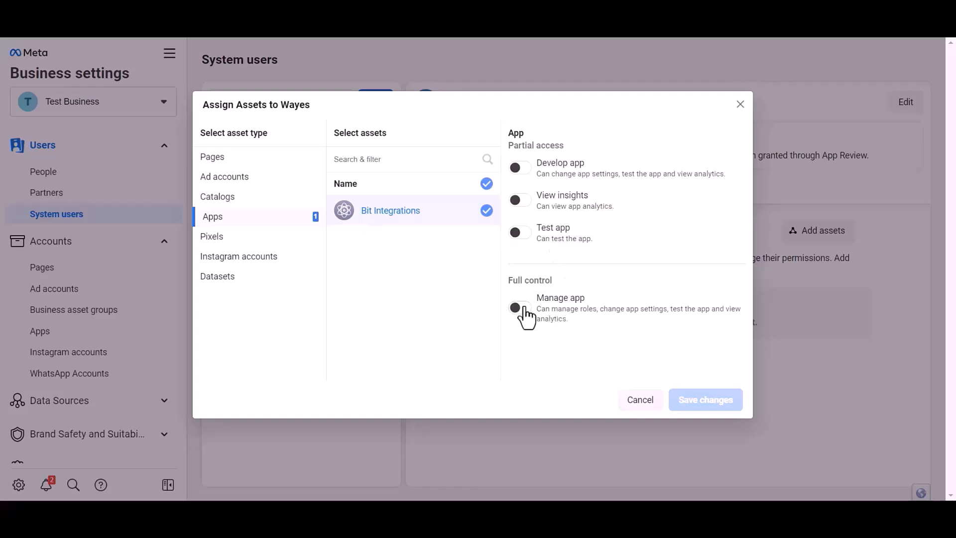
left_click(523, 308)
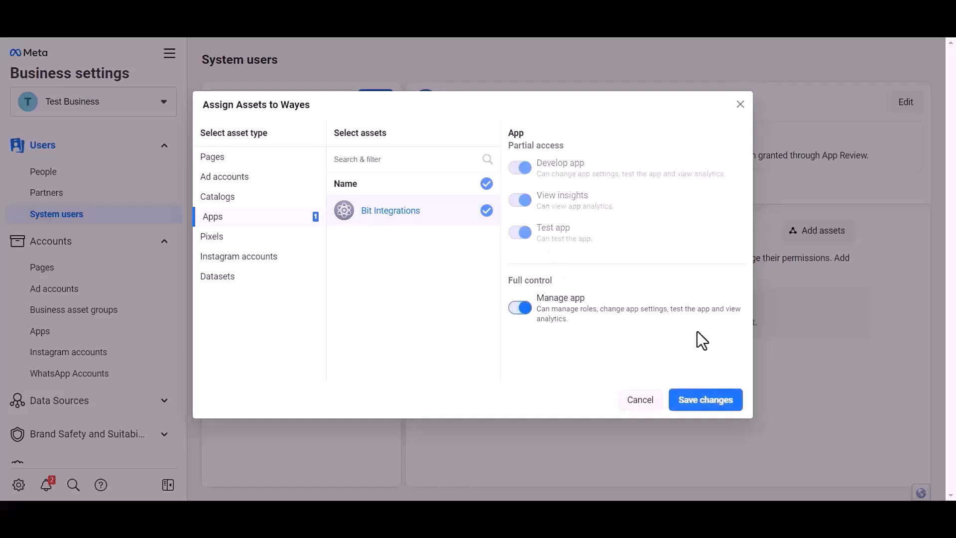
left_click(708, 404)
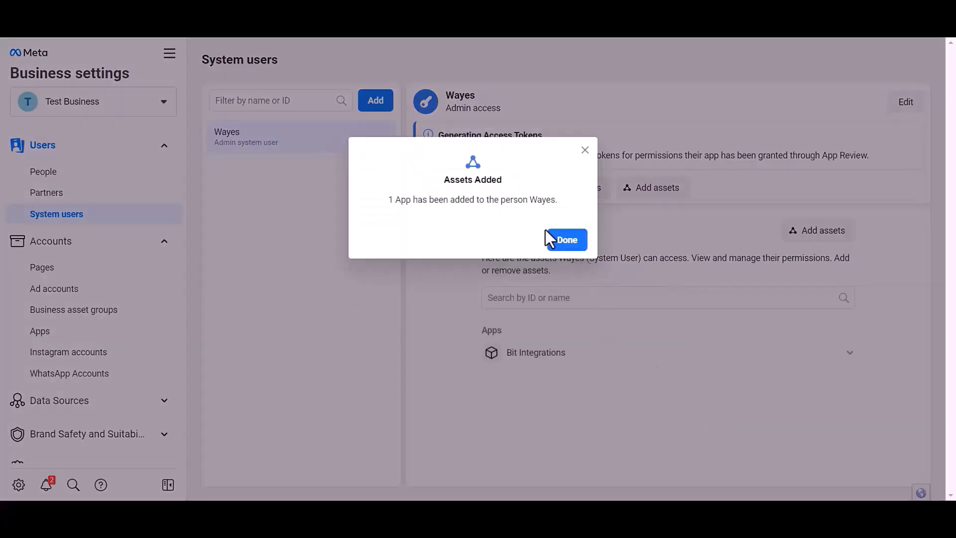
left_click(567, 240)
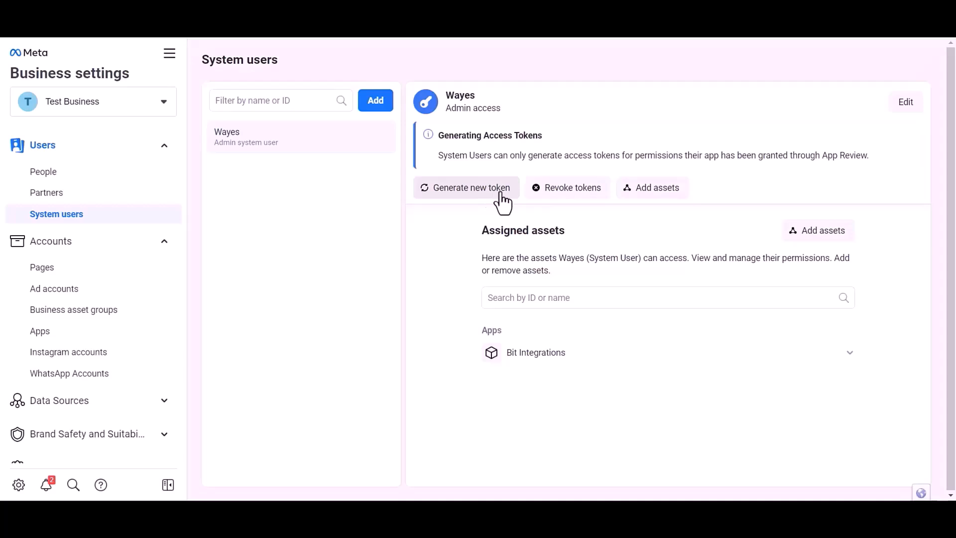
Begin a new token for the Bit Integrations app with expiration set to Never.
left_click(466, 202)
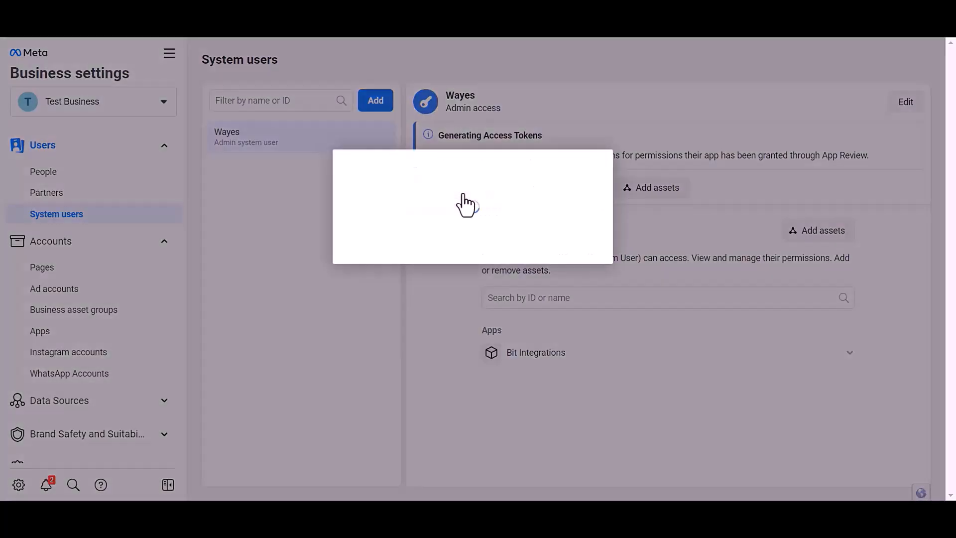
left_click(414, 216)
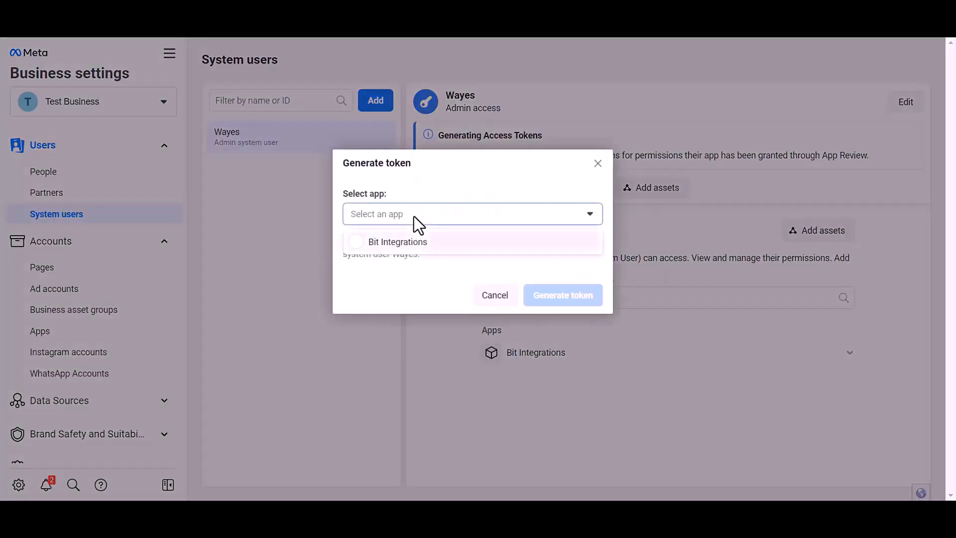
left_click(407, 243)
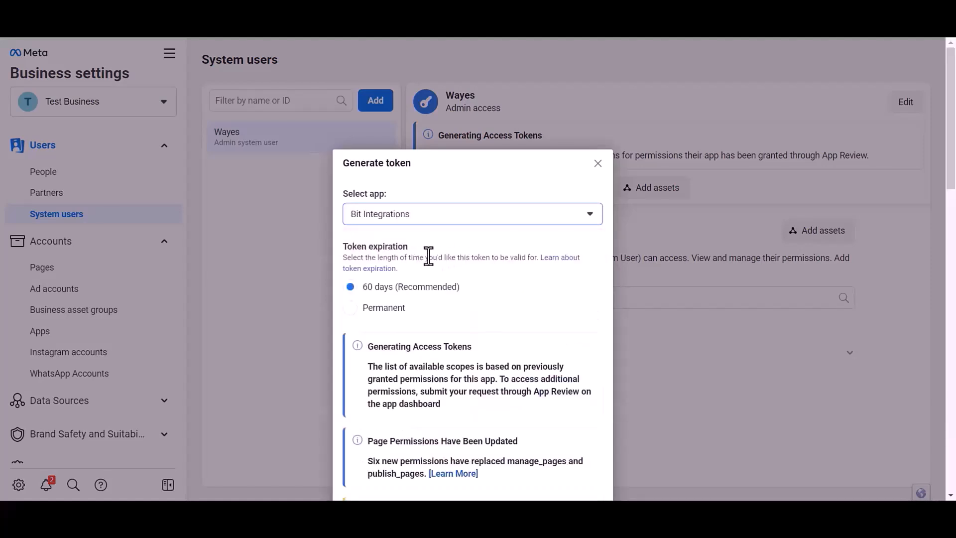
left_click_drag(344, 181, 407, 183)
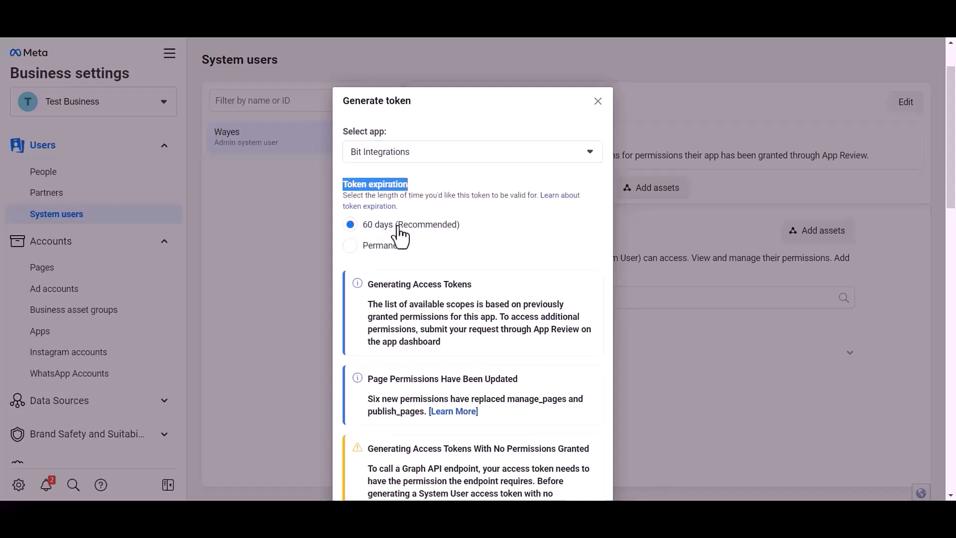
left_click_drag(468, 225, 362, 225)
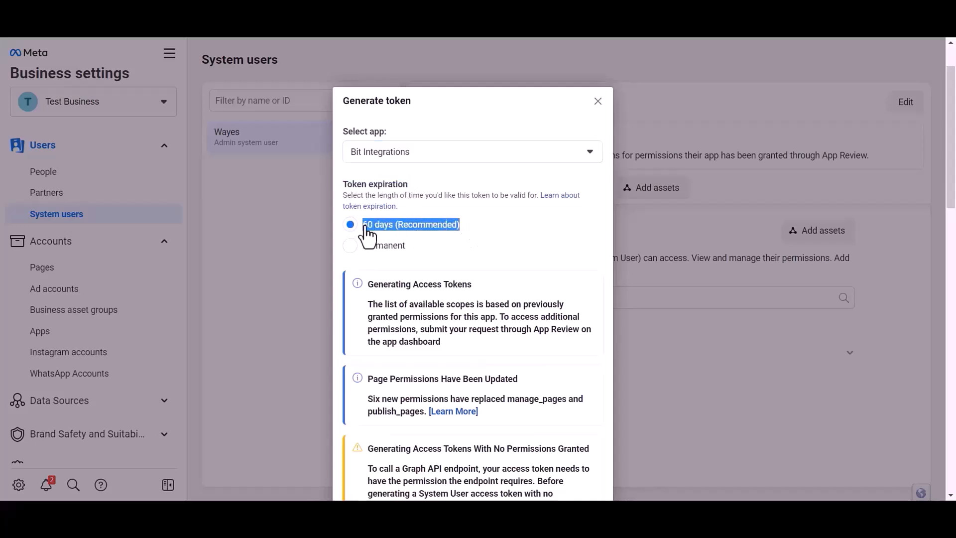
left_click(353, 247)
Grant the token whatsapp_business_messaging and whatsapp_business_management permissions.
scroll(473, 201, "down", 5)
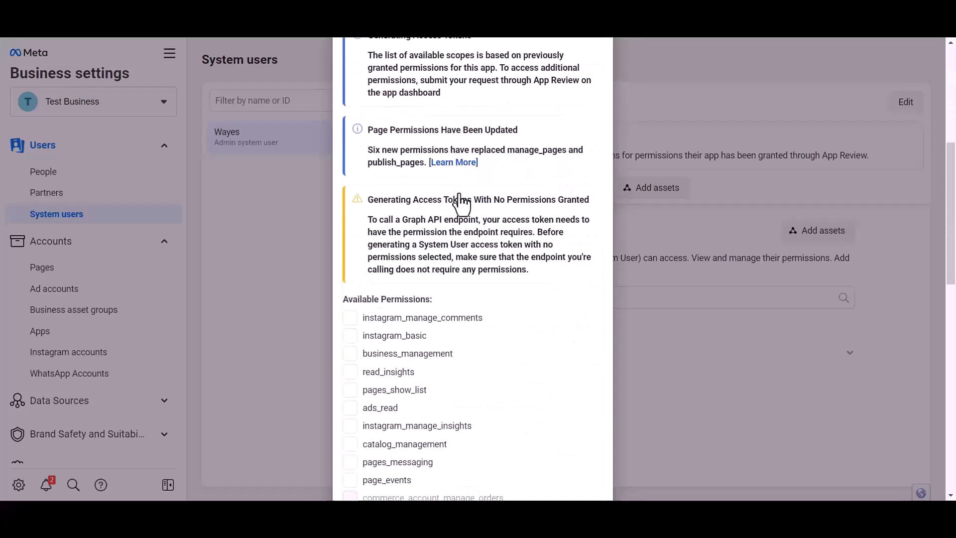
scroll(461, 204, "down", 1)
scroll(462, 205, "down", 2)
left_click_drag(343, 113, 417, 113)
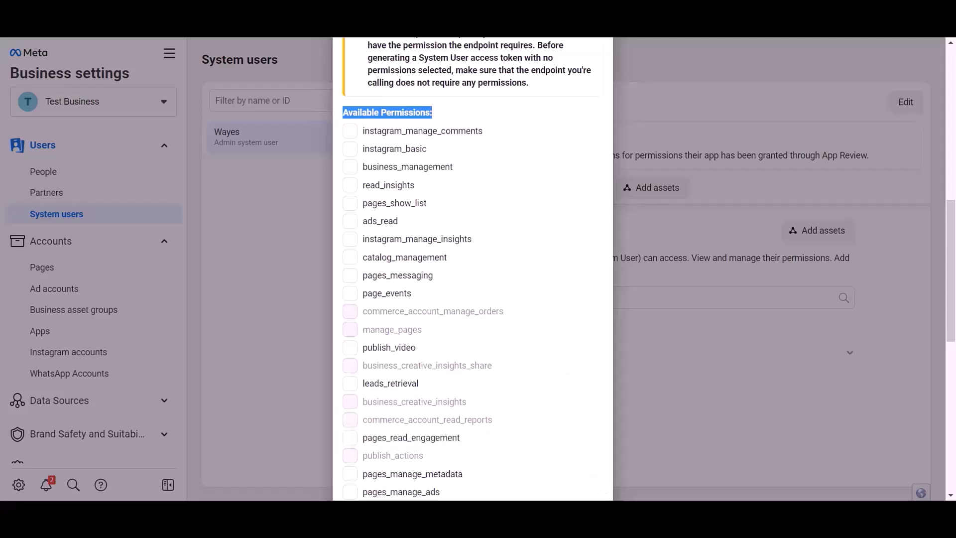
left_click(445, 113)
left_click_drag(343, 109, 458, 103)
scroll(487, 243, "down", 3)
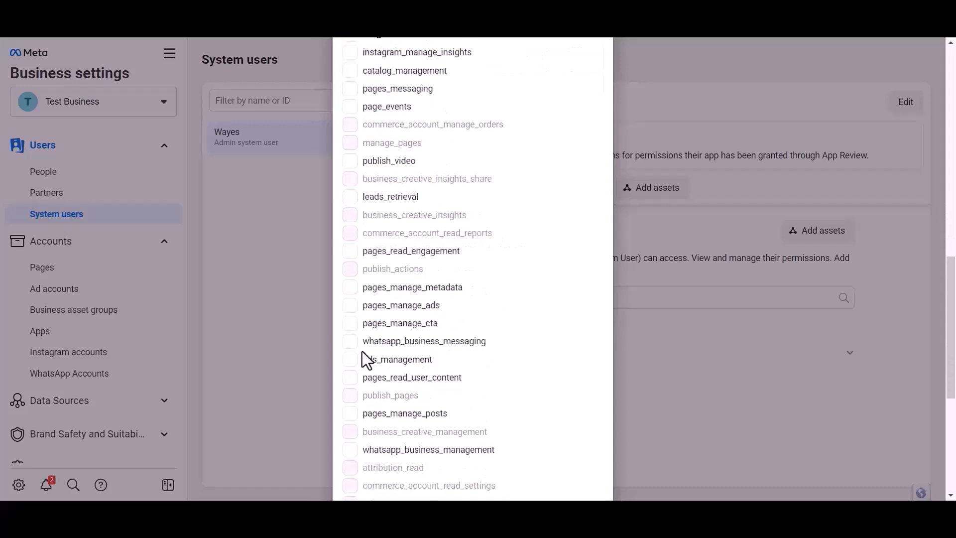
left_click(350, 341)
scroll(425, 333, "down", 1)
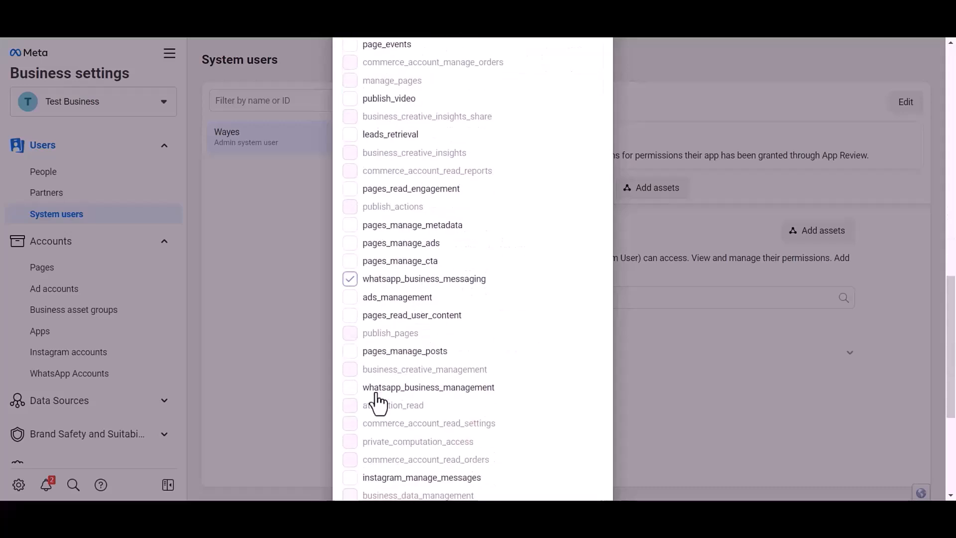
left_click(350, 388)
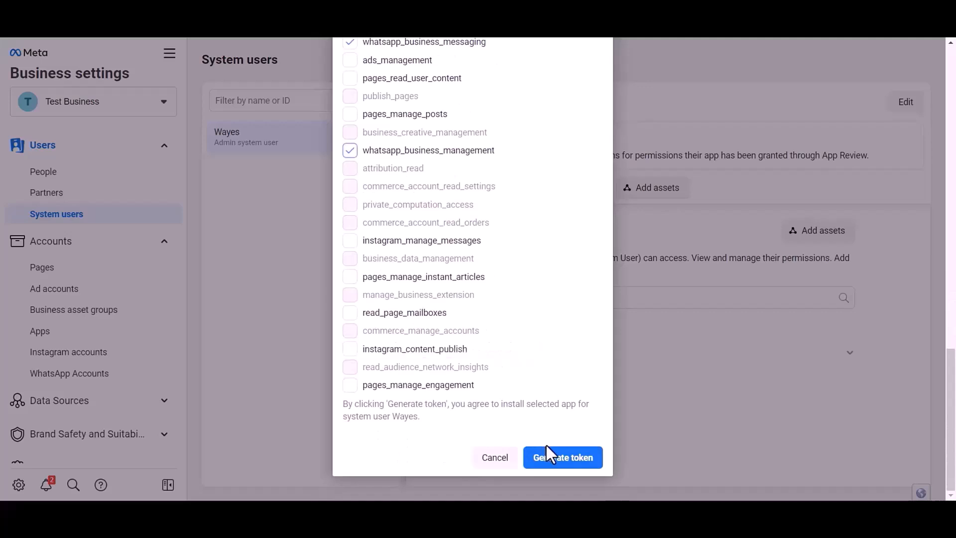
Generate the token and paste it into Bit Integrations' Access Token field.
left_click(561, 462)
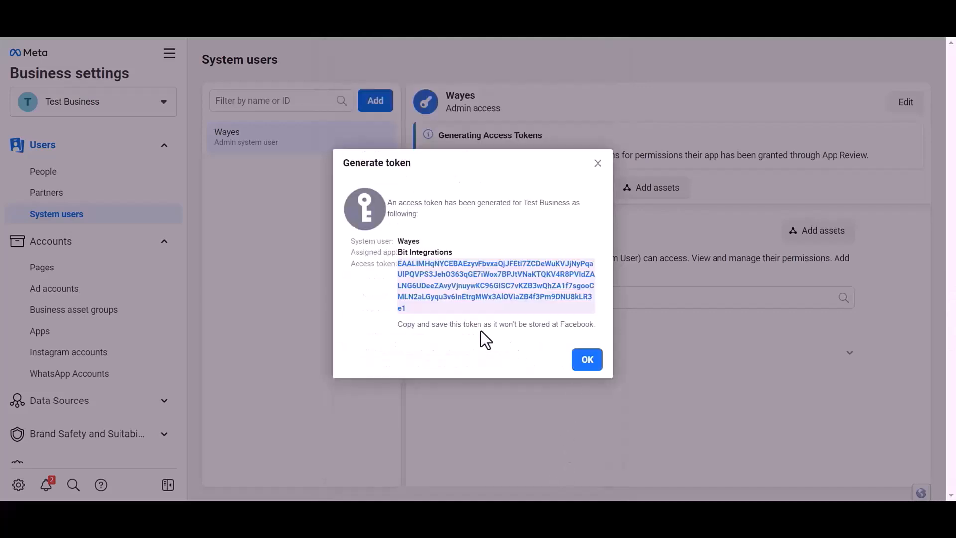
left_click_drag(413, 302, 404, 270)
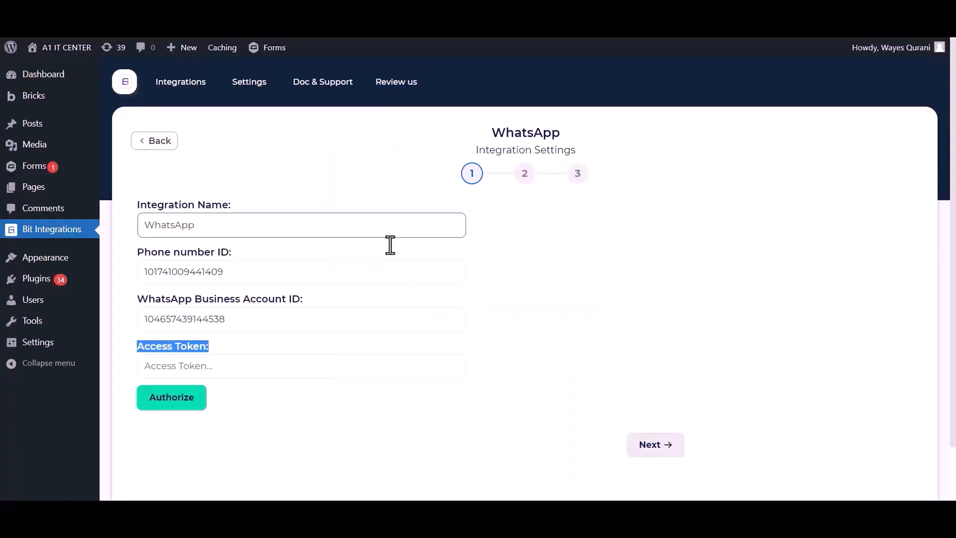
left_click(273, 369)
key("ctrl+v")
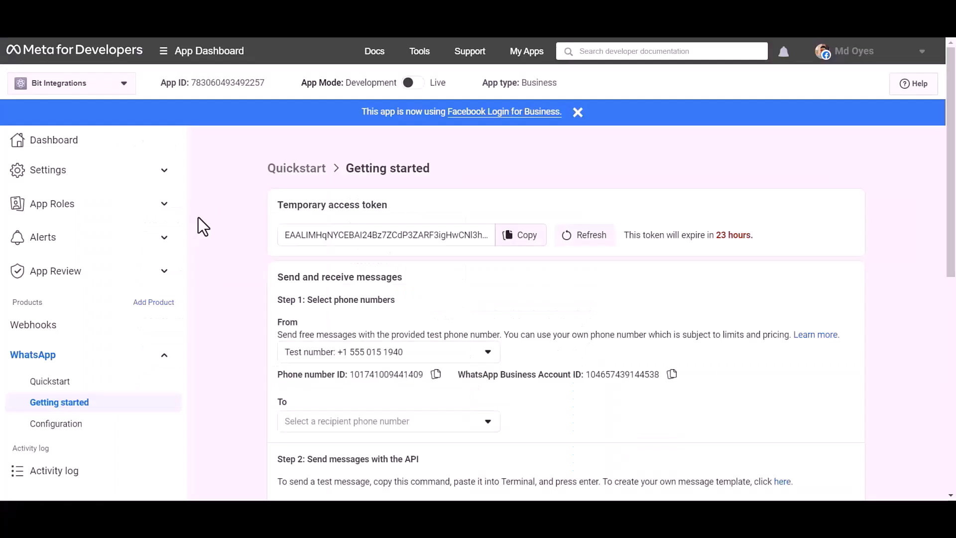
scroll(199, 219, "down", 9)
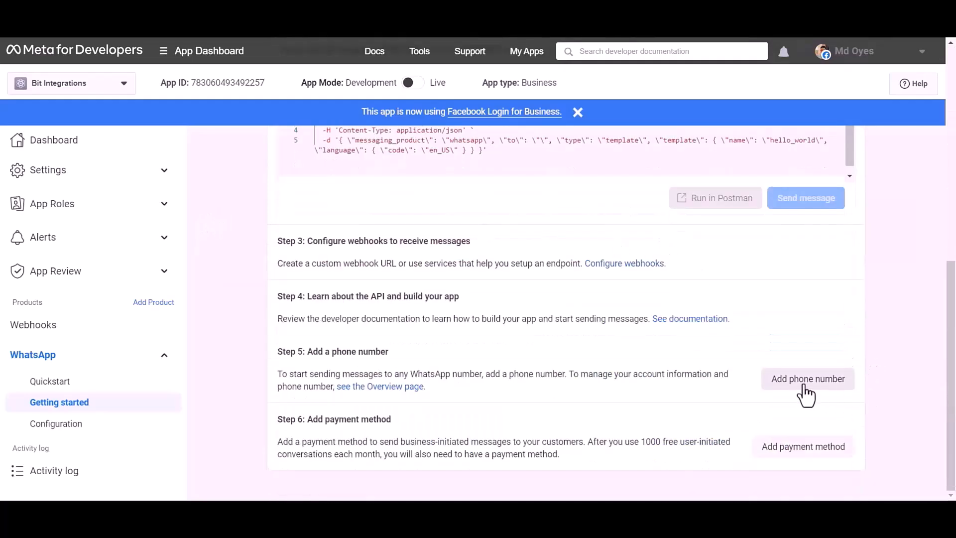
Create the WhatsApp business profile with display name 'Bit Apps' and category Automotive.
left_click(804, 387)
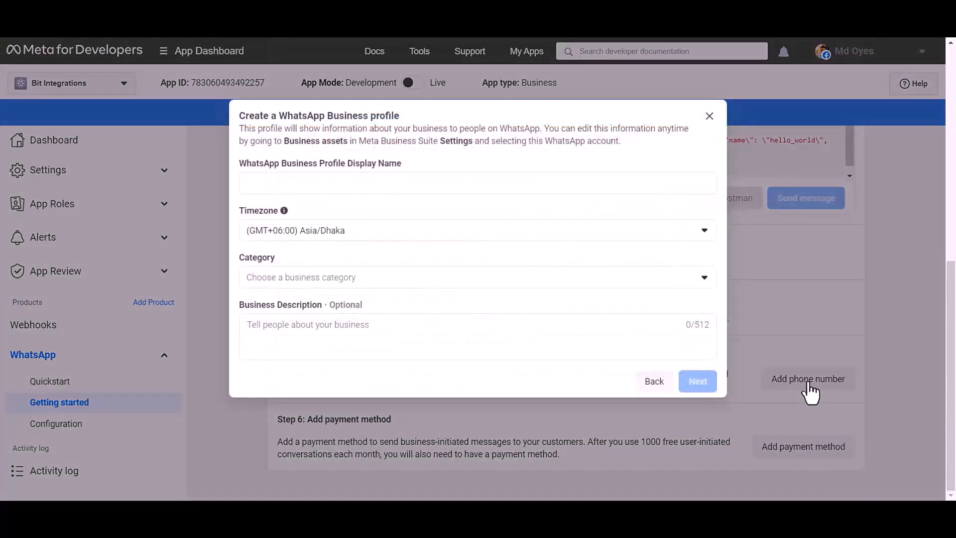
left_click(434, 184)
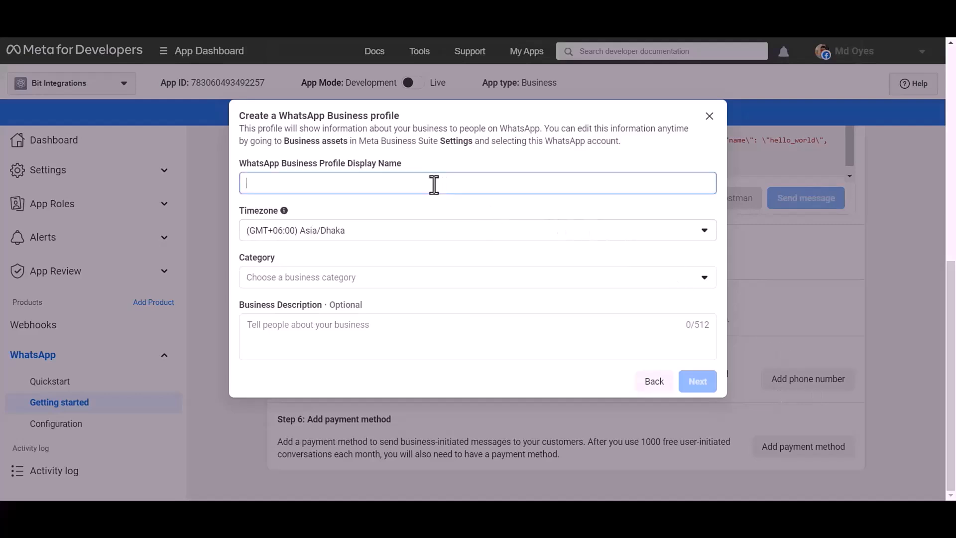
type("Bit Apps")
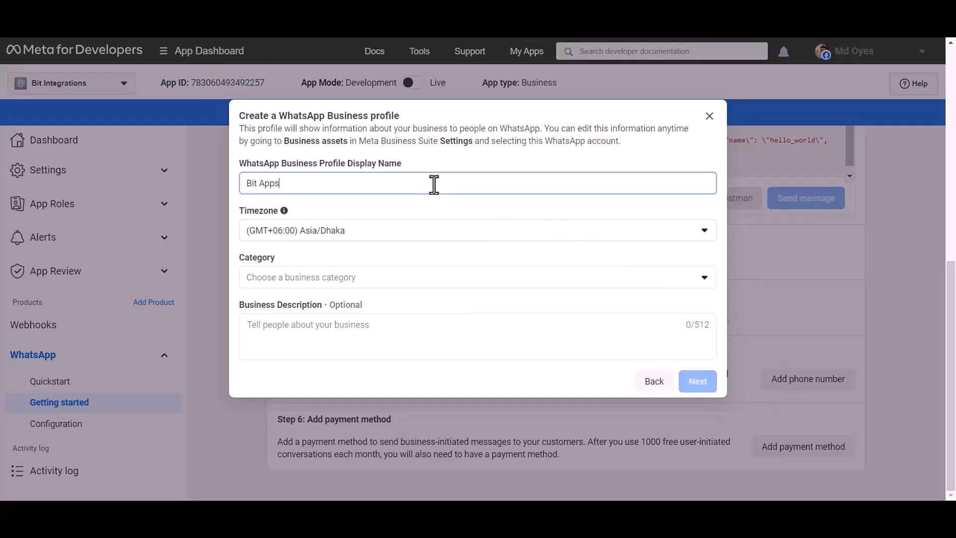
left_click(326, 280)
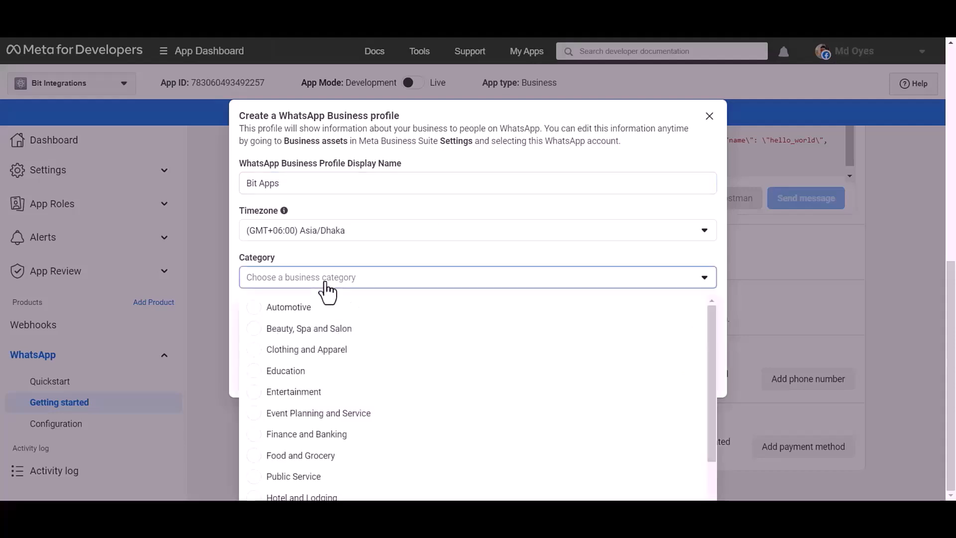
left_click(299, 307)
left_click(697, 387)
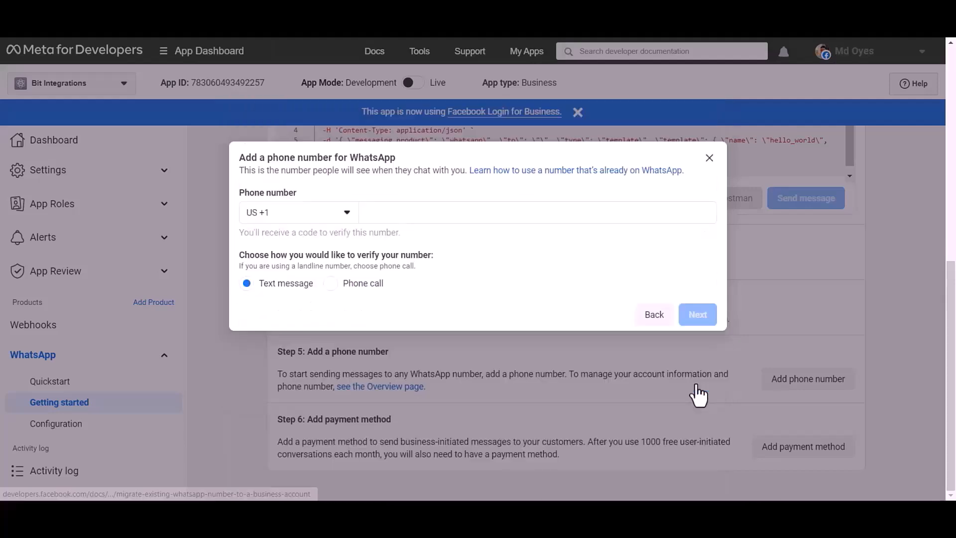
Add the phone number with the Bangladesh +880 code and verify it with the SMS code.
left_click(288, 216)
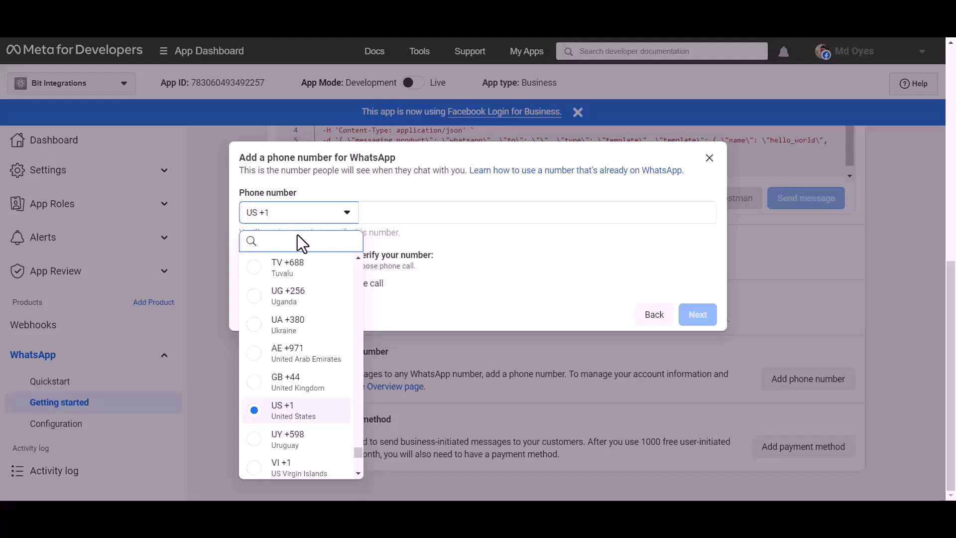
type("bangladesh")
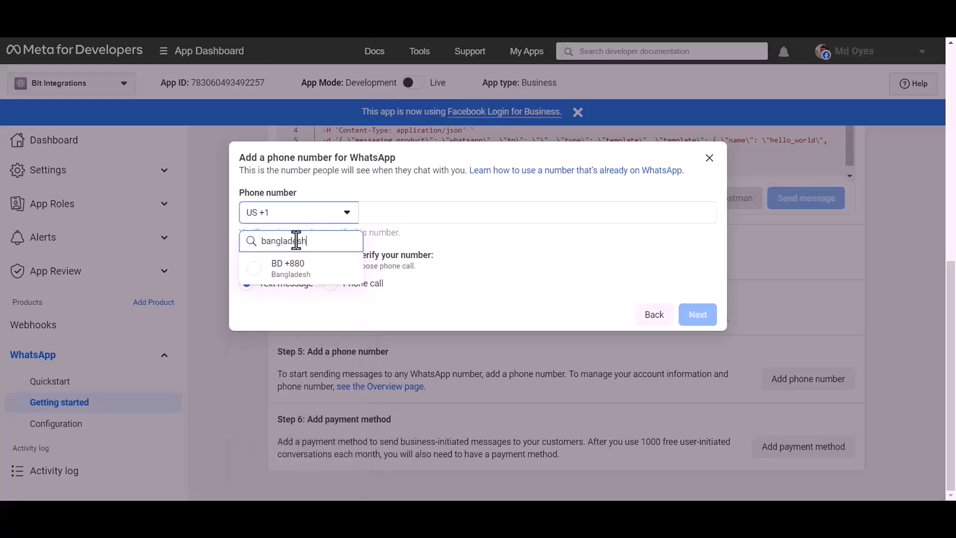
left_click(297, 271)
left_click(403, 213)
key("ctrl+v")
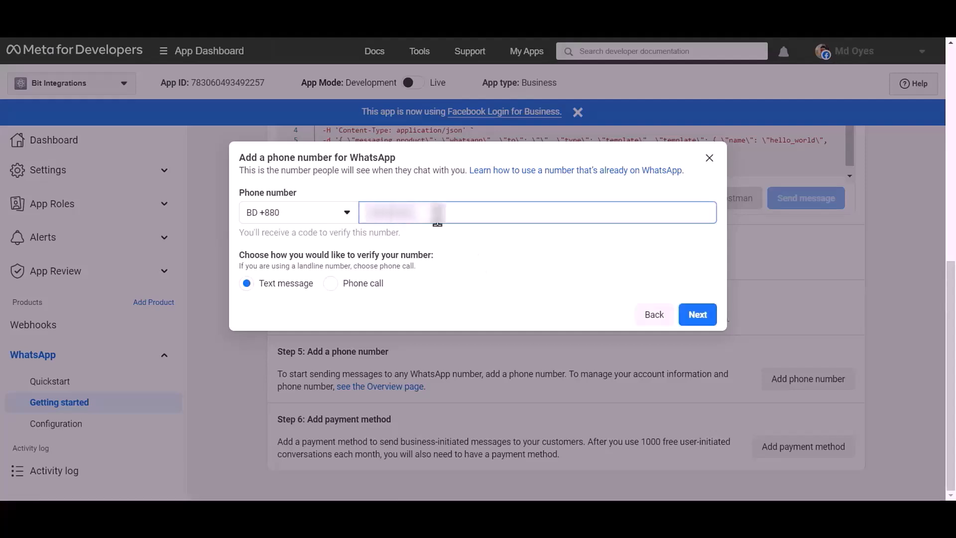
left_click(698, 318)
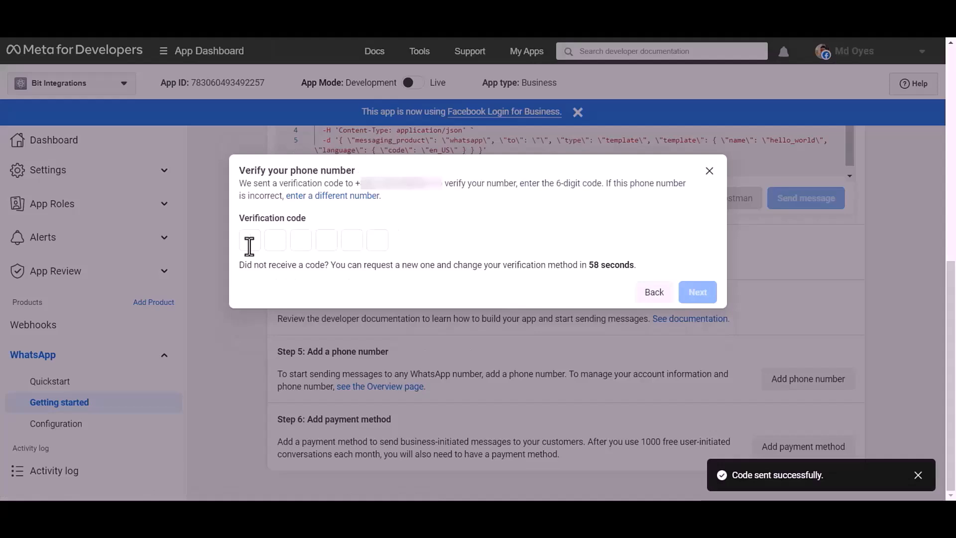
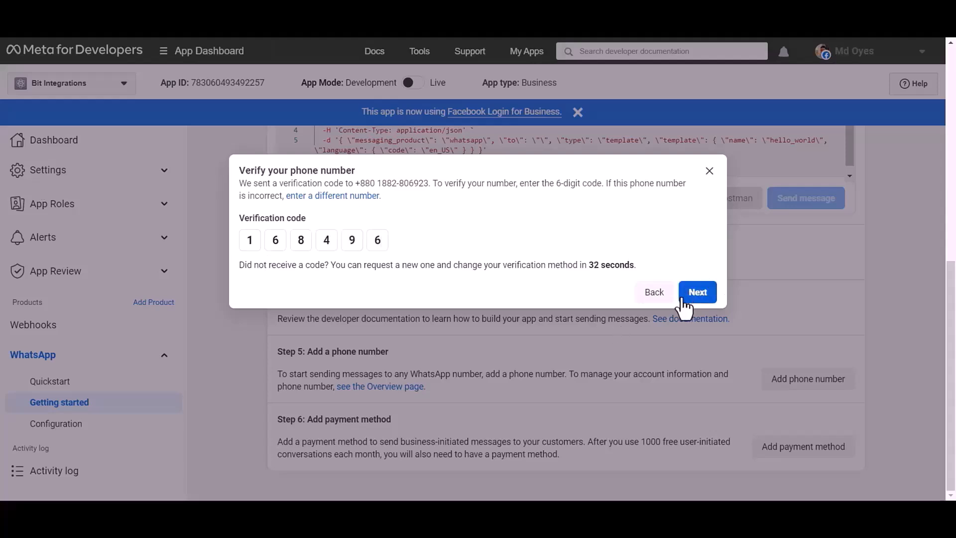
left_click(699, 294)
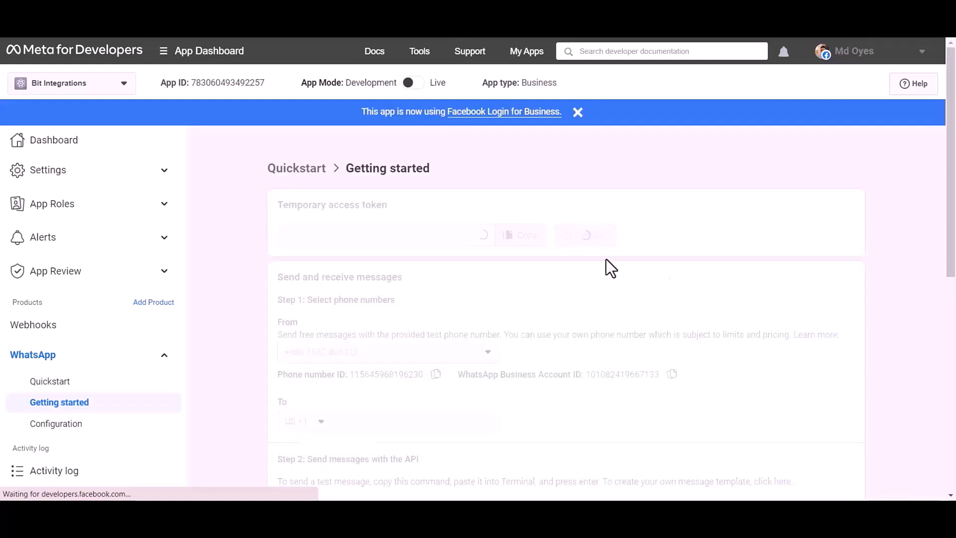
scroll(635, 264, "down", 3)
scroll(668, 249, "down", 9)
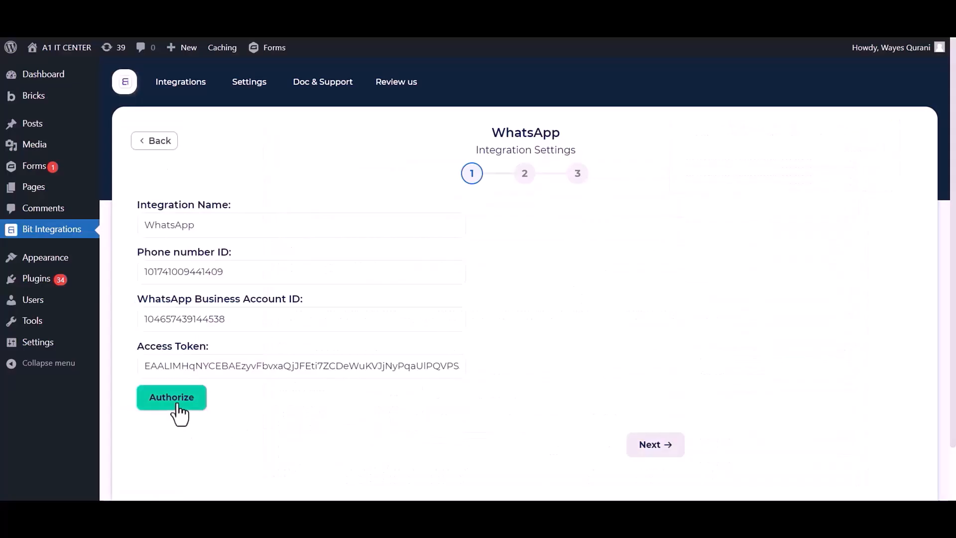
Authorize WhatsApp, then set message type to Template and map the form's Phone field.
left_click(177, 406)
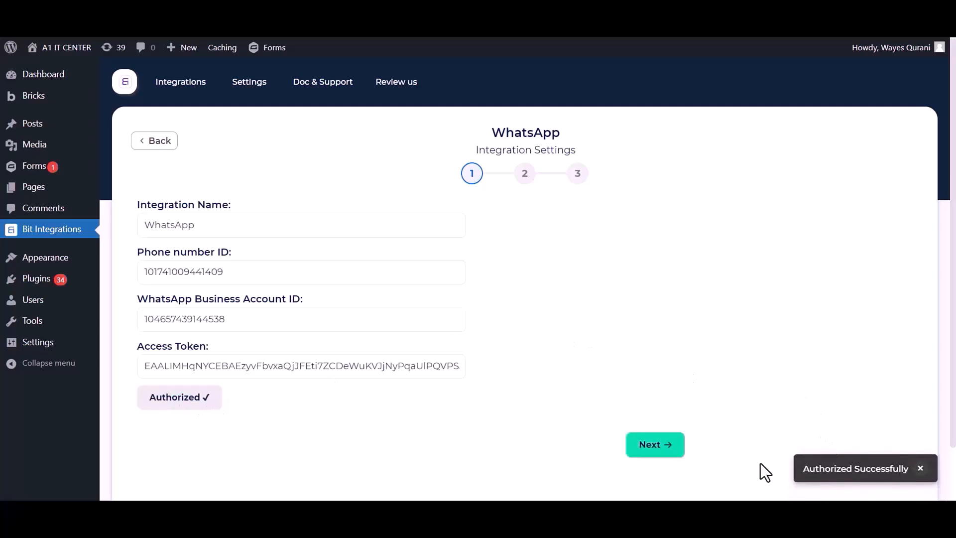
scroll(698, 370, "down", 2)
left_click(650, 386)
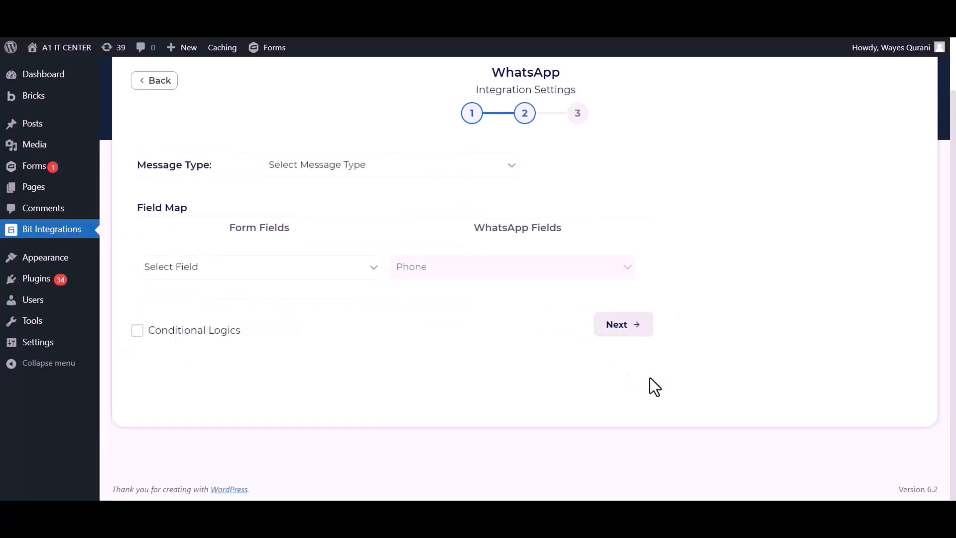
scroll(619, 250, "up", 2)
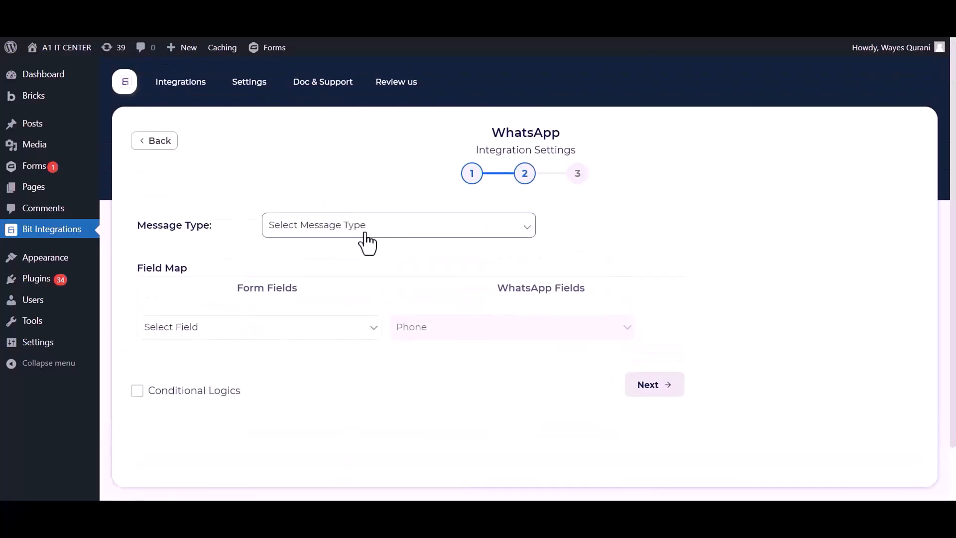
left_click(367, 242)
left_click(307, 256)
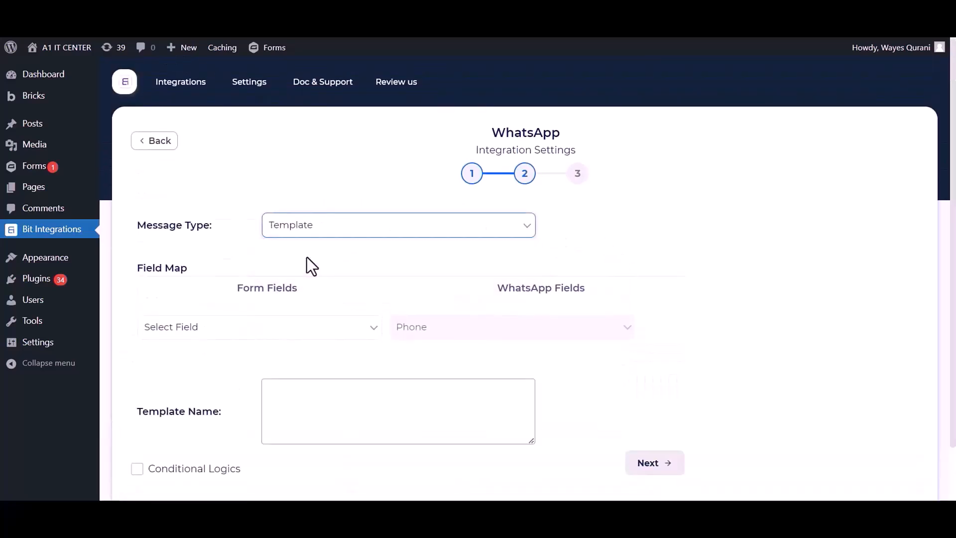
left_click(280, 330)
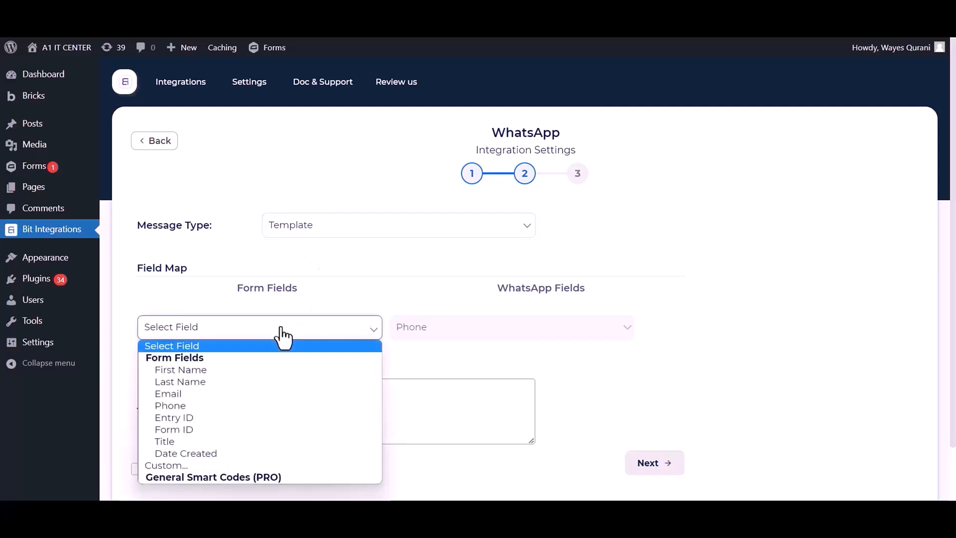
left_click(181, 405)
Enter hello_world from Meta's Message templates as the template name, then finish and save.
left_click(309, 406)
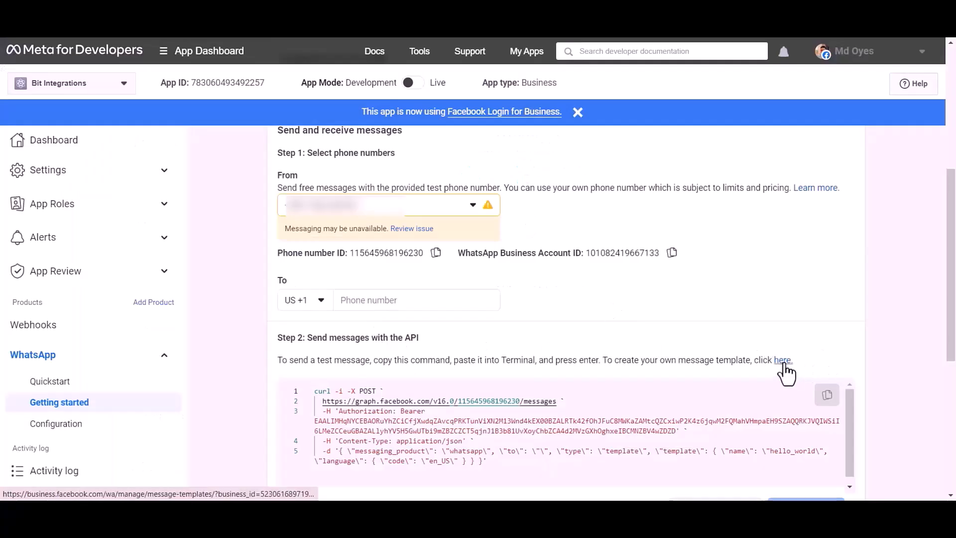
left_click(784, 364)
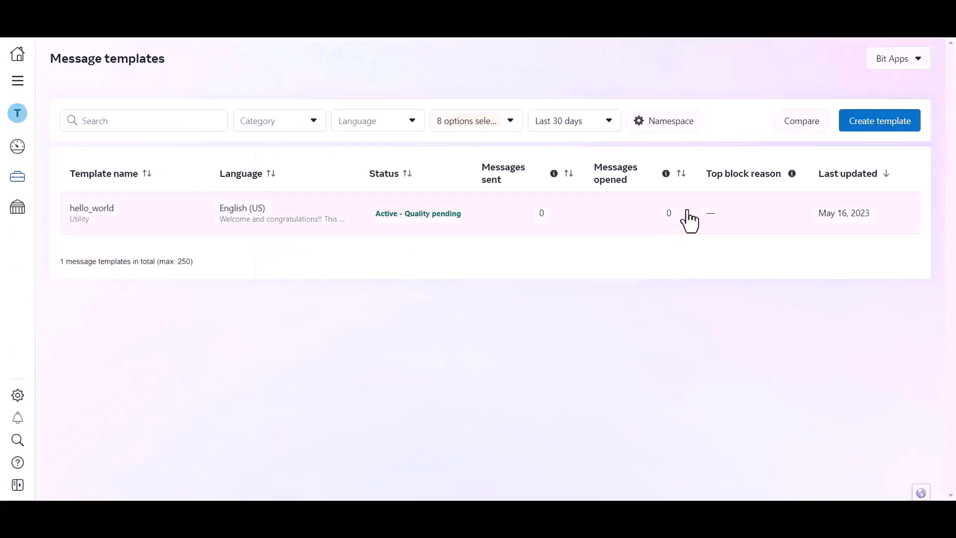
left_click(157, 214)
left_click_drag(65, 113, 127, 114)
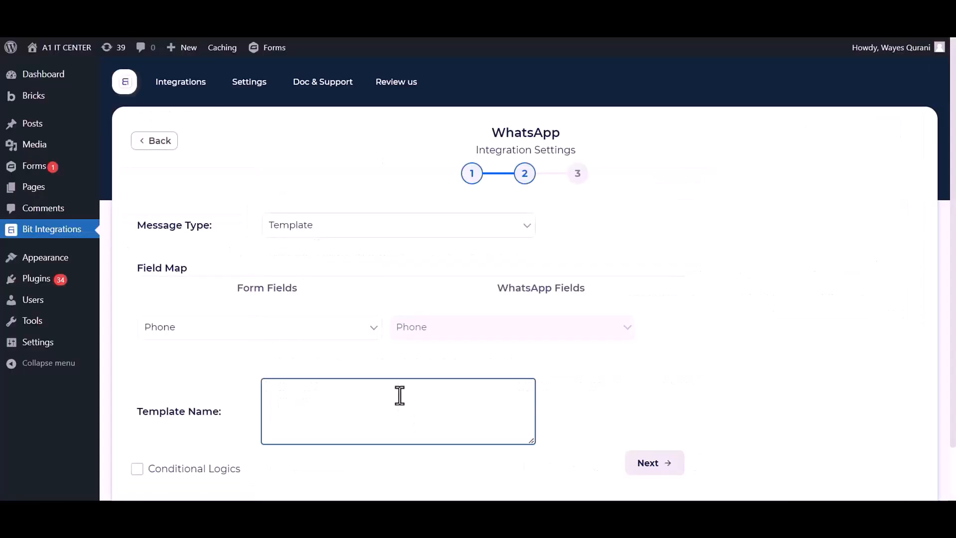
type("hello_world")
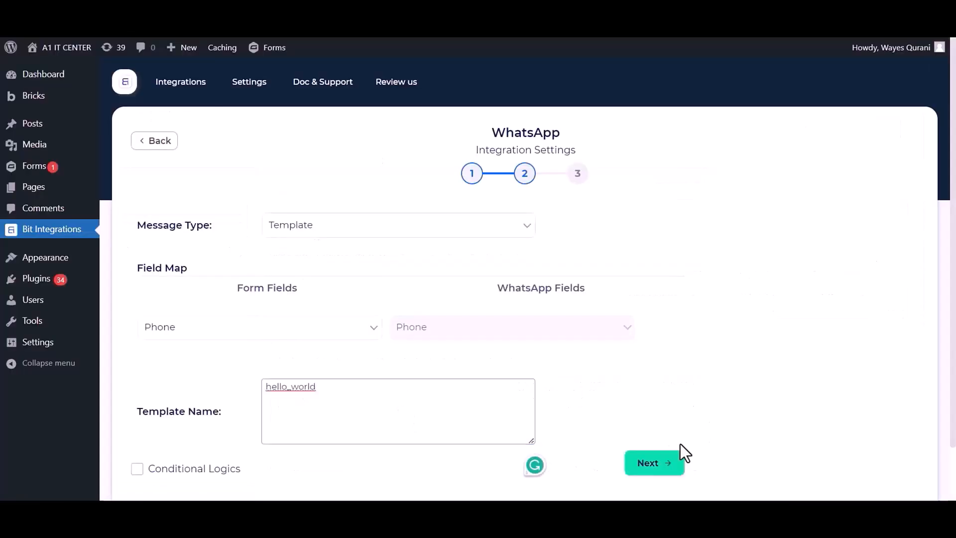
left_click(670, 476)
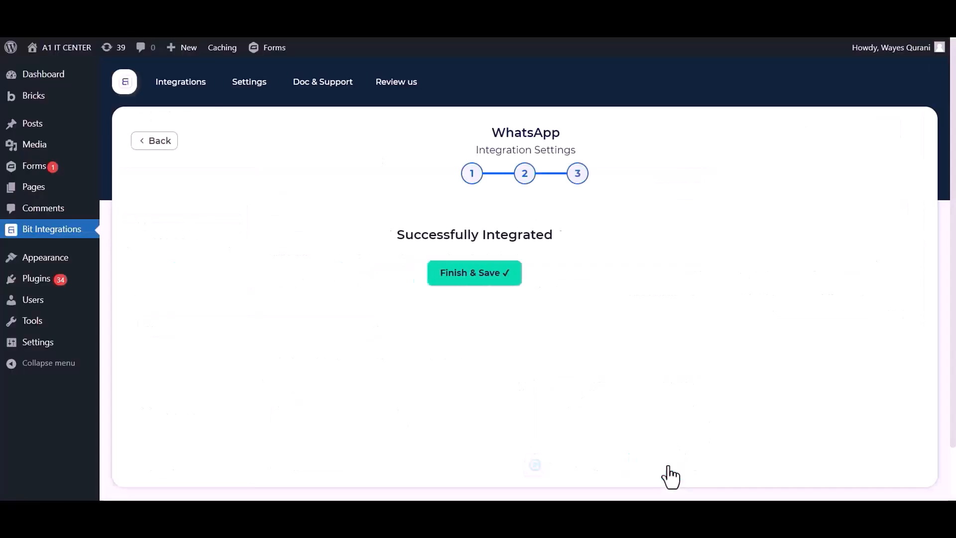
left_click(521, 281)
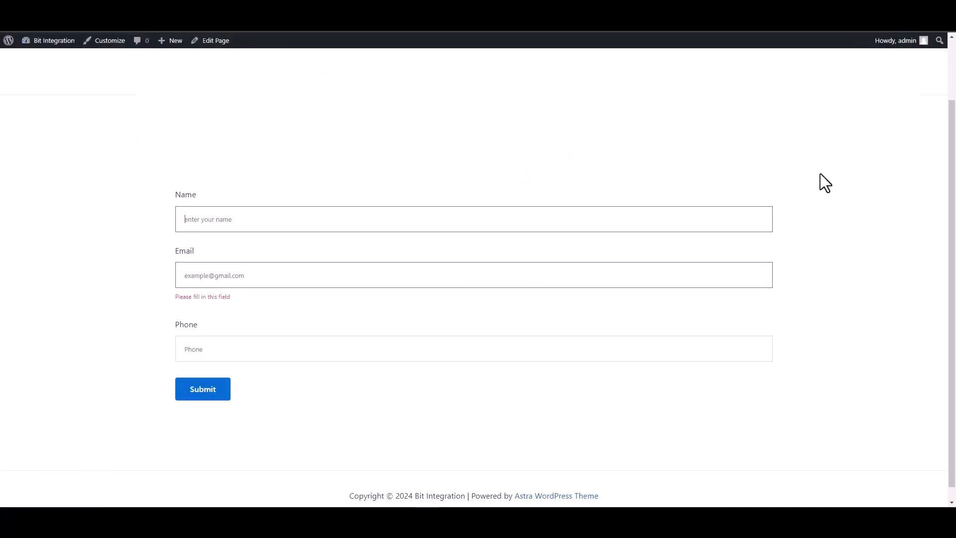
Fill in name 'Bit Integrations', an e-mail address and a phone number, then submit the form.
type("BIT")
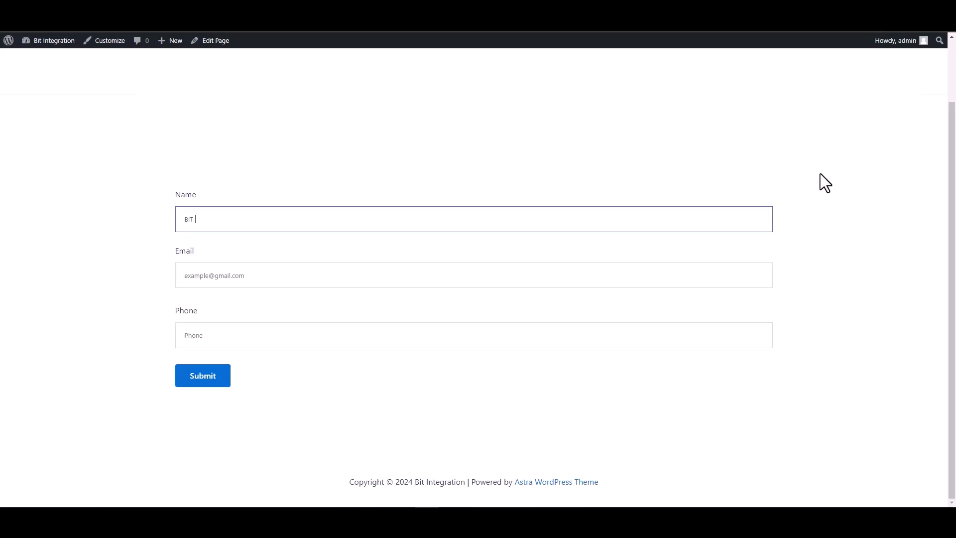
key("BackSpace")
key("BackSpace")
type("it ")
type("U")
type("In")
type("tegrations")
left_click(766, 282)
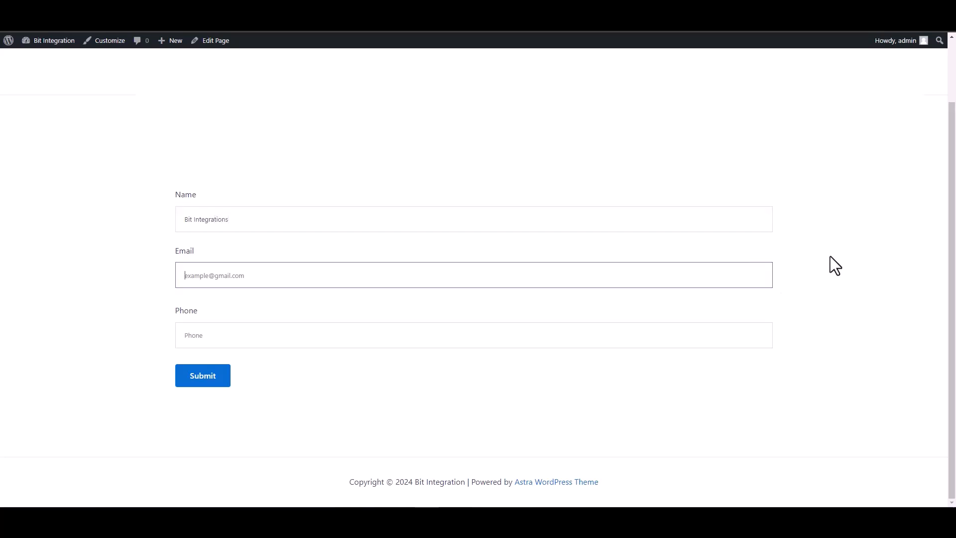
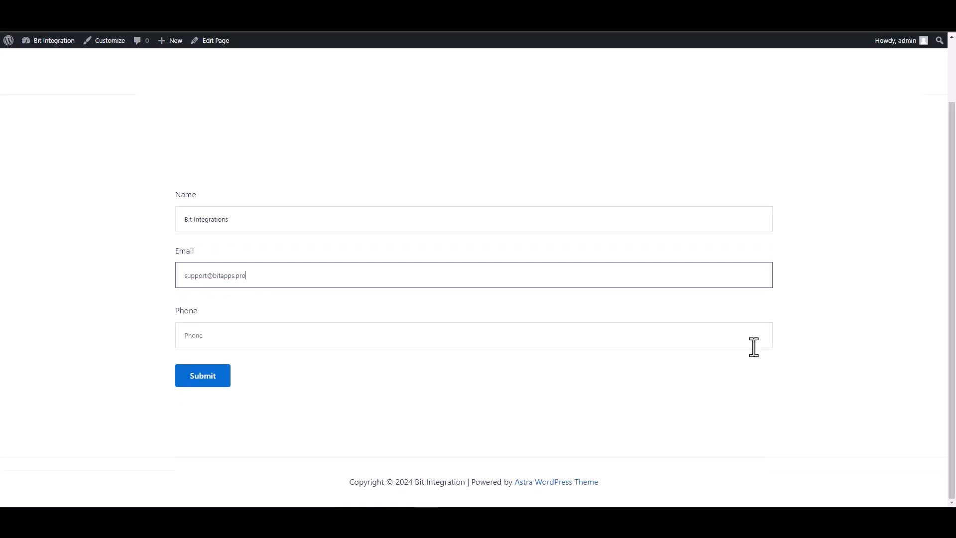
left_click(721, 333)
type("4444")
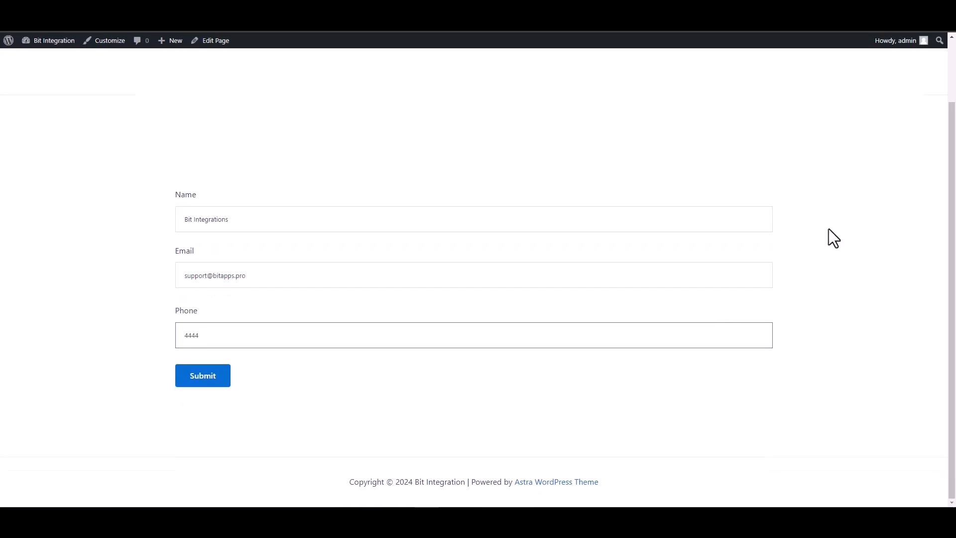
type("55666")
left_click(207, 382)
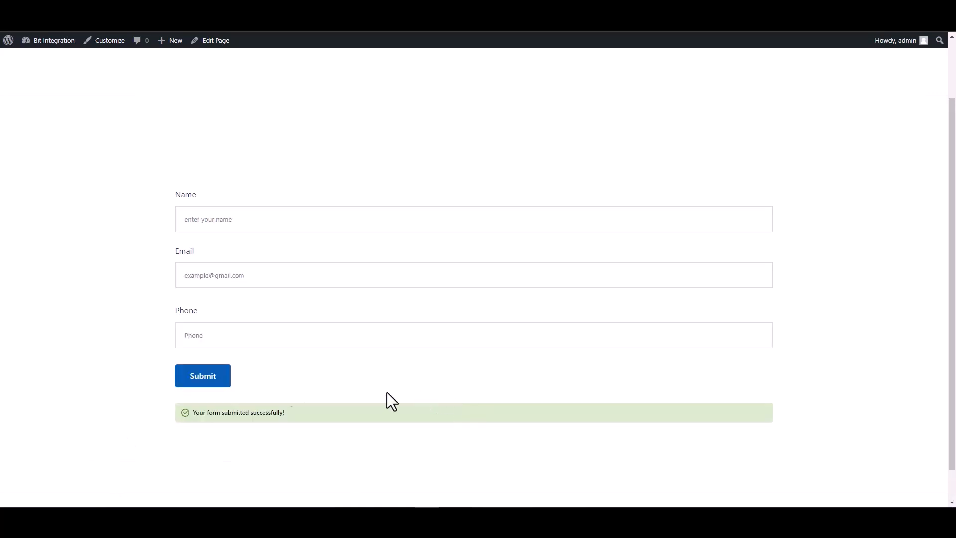
left_click_drag(286, 416, 160, 413)
left_click(146, 407)
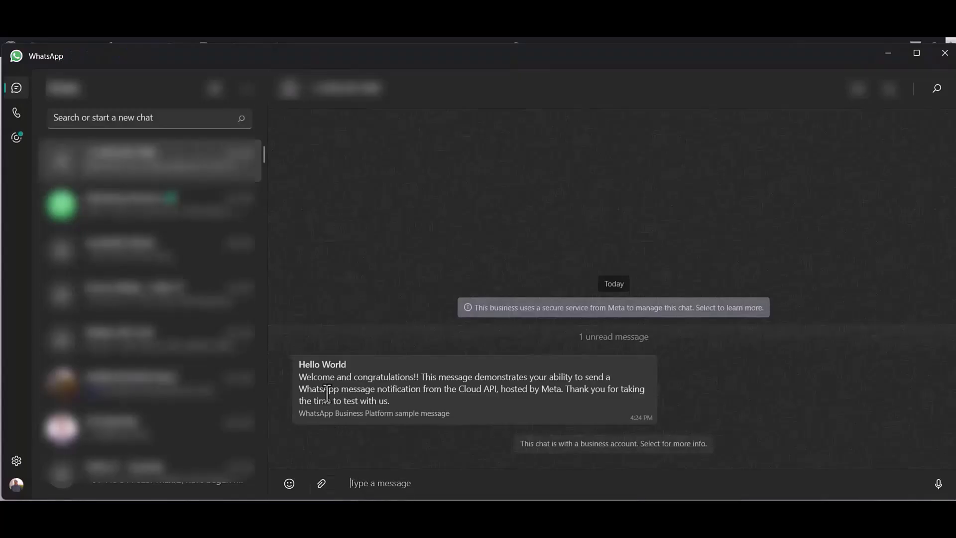
Check the delivered Hello World message in WhatsApp against the hello_world template.
left_click_drag(298, 363, 480, 409)
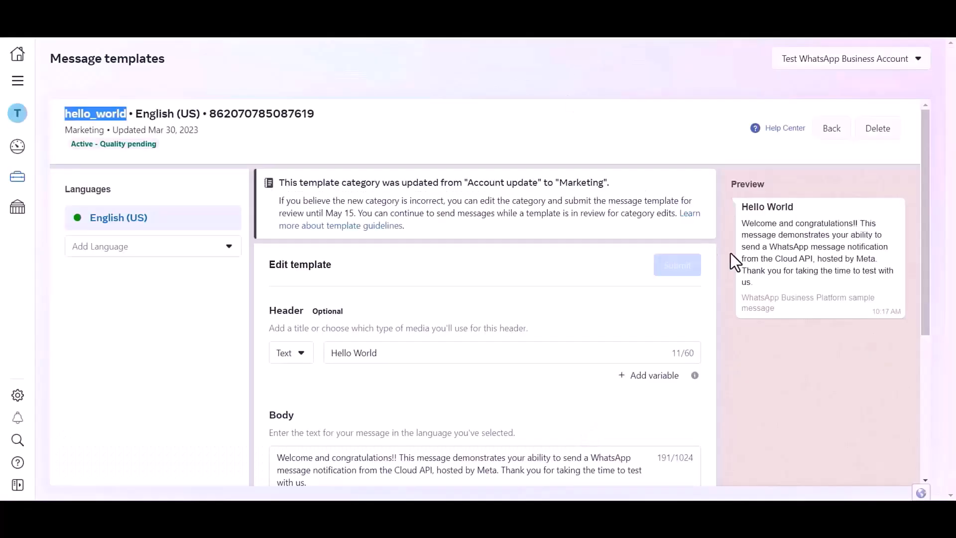
left_click(782, 254)
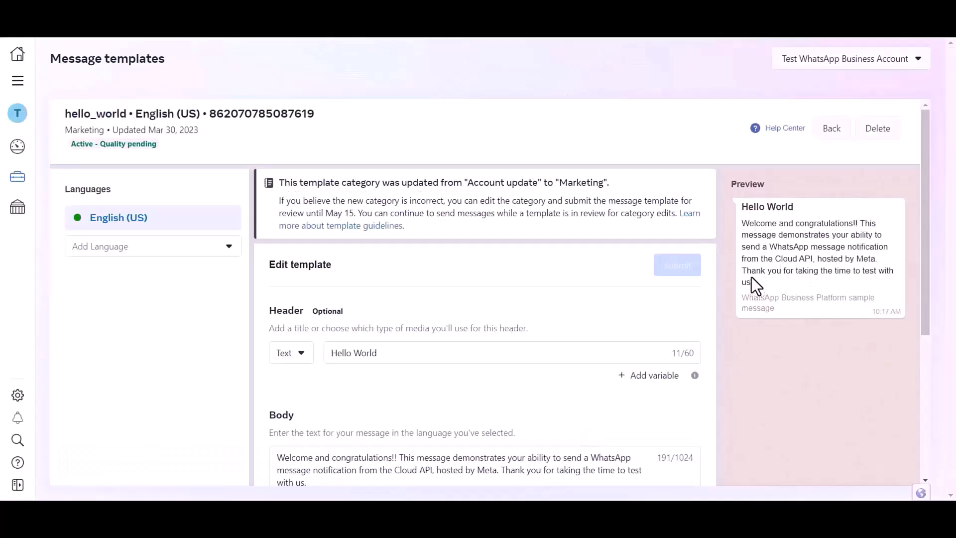